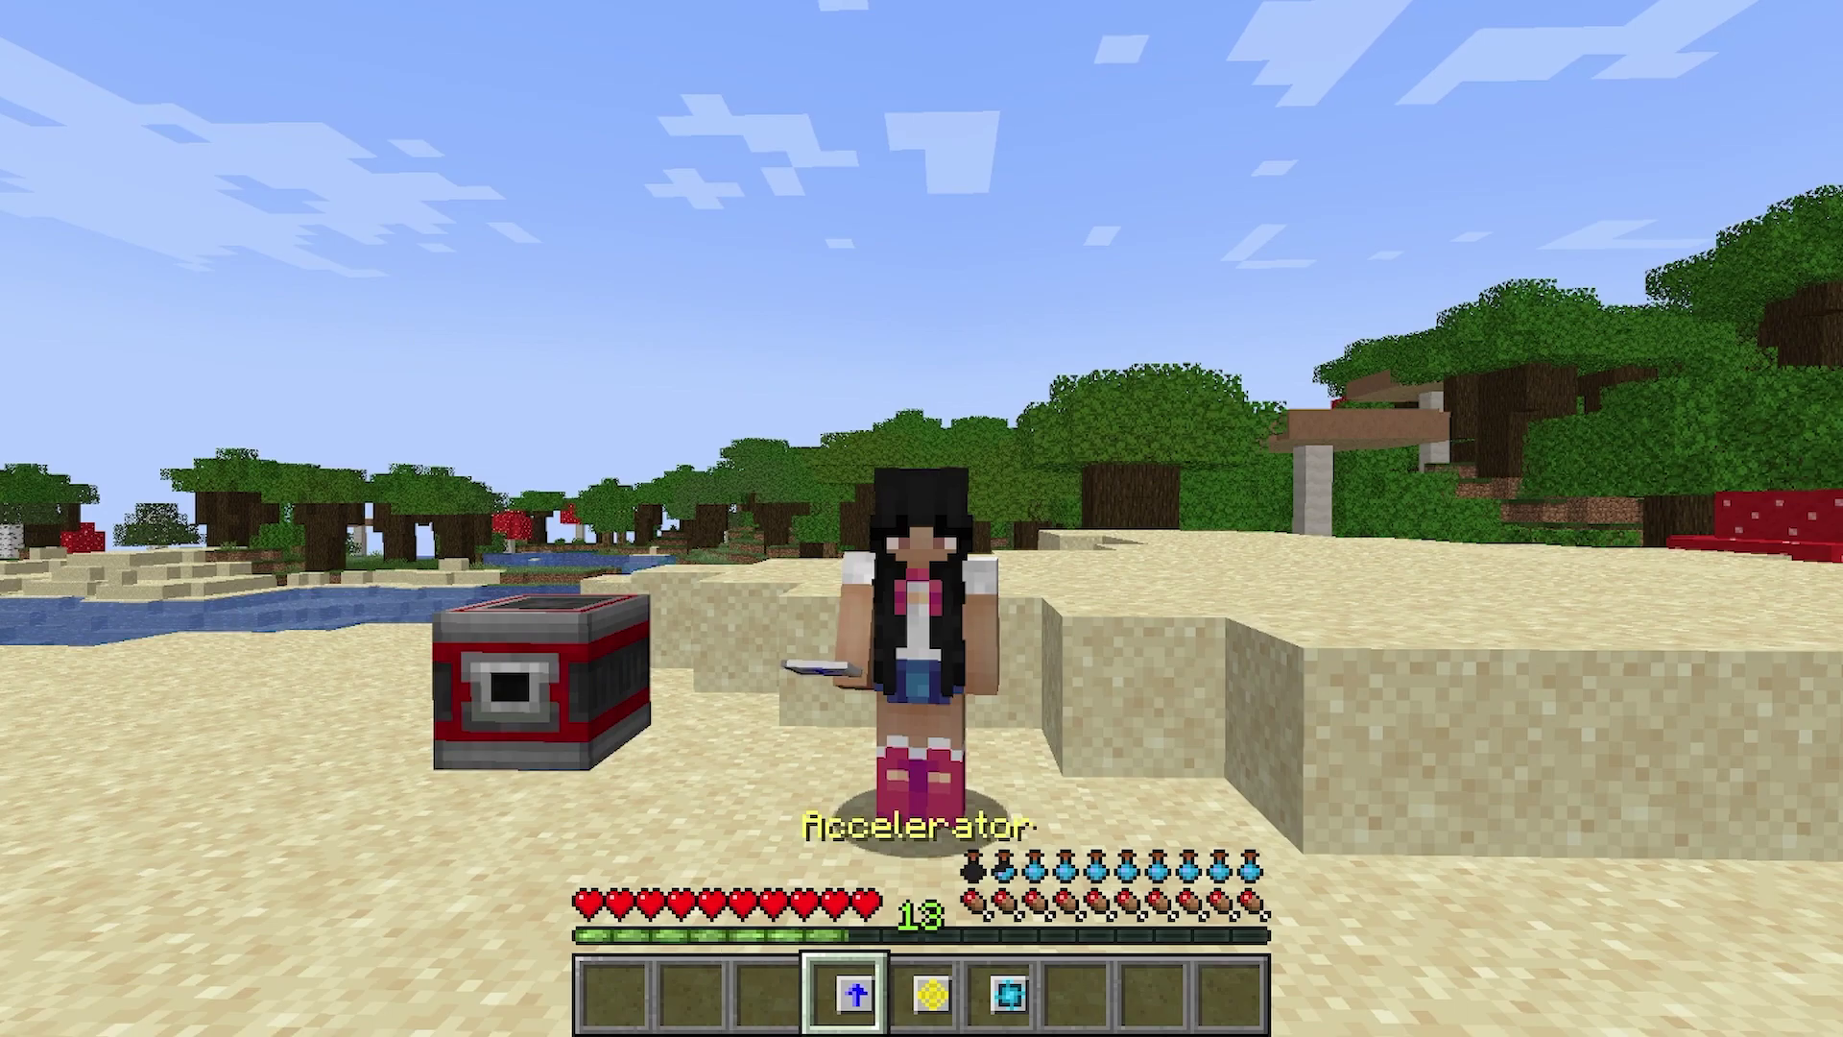
Cycle the hotbar through the Accelerator, Ejector and Pump machines, then inspect the water bowl recipes
key("5")
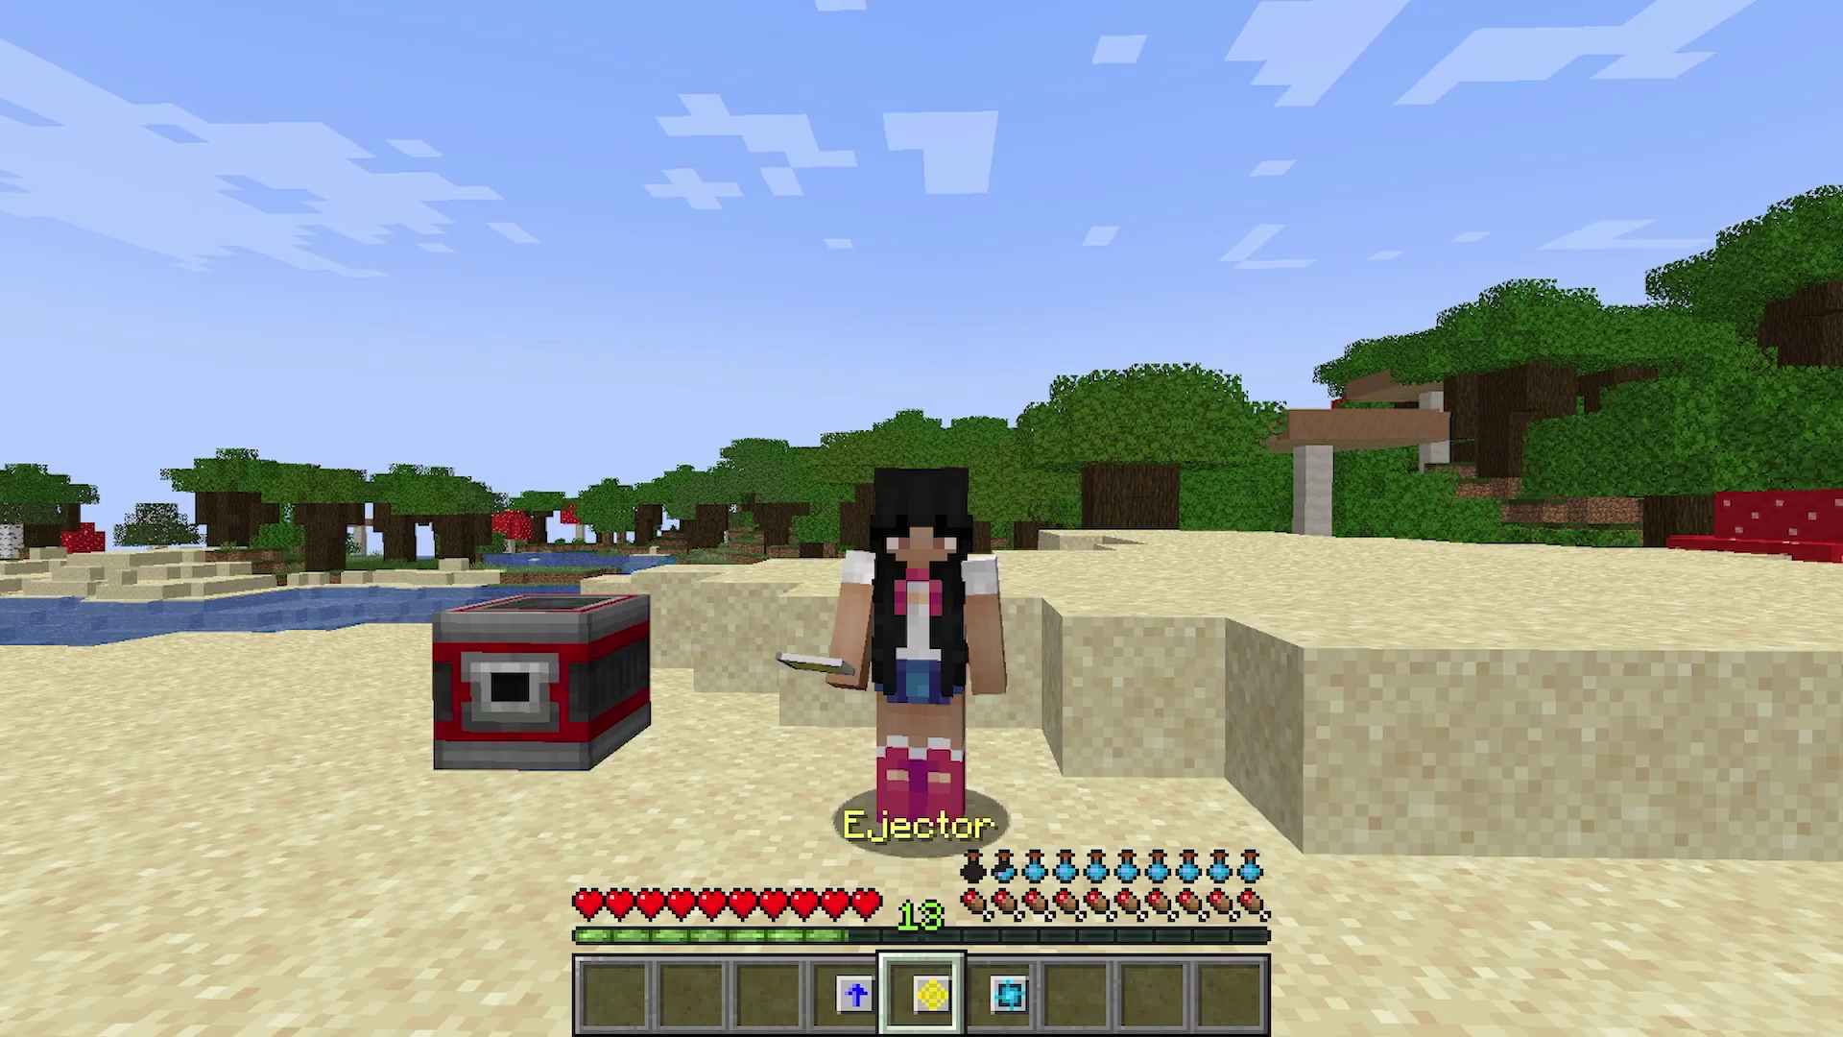
scroll(921, 518, "down", 1)
scroll(922, 519, "up", 2)
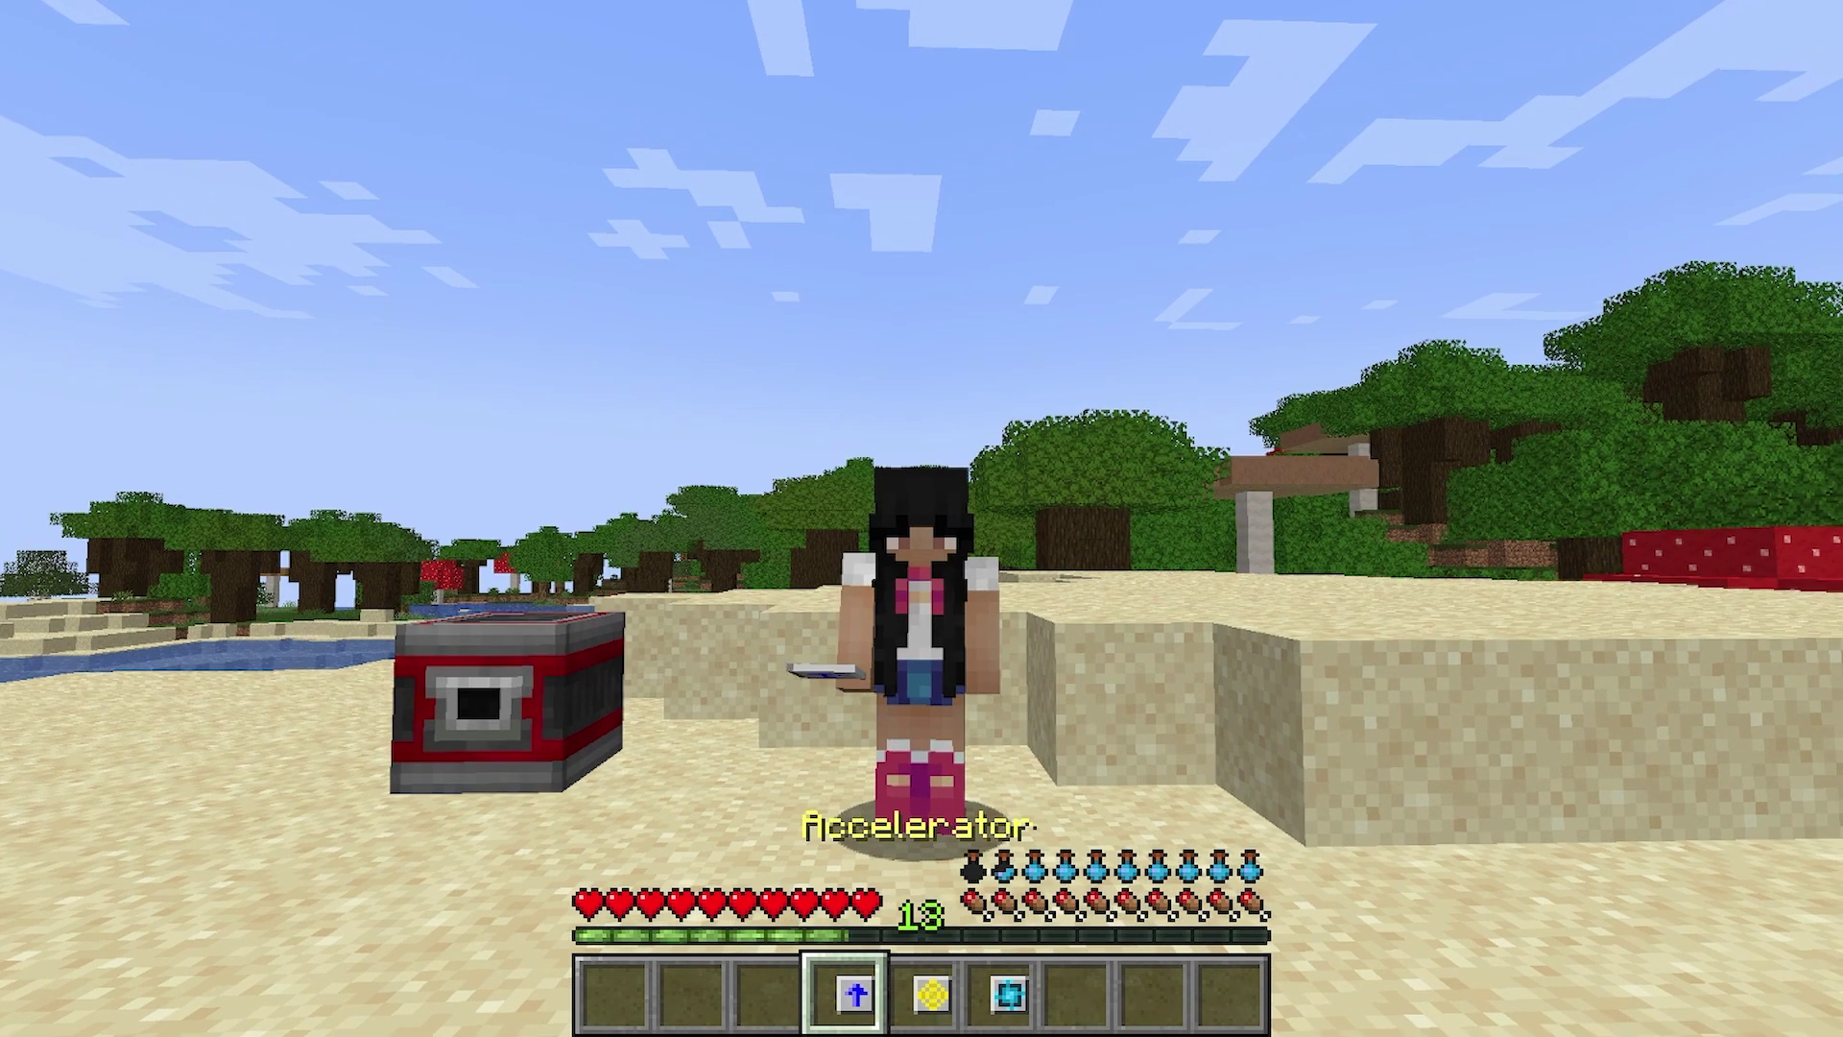
scroll(922, 518, "down", 1)
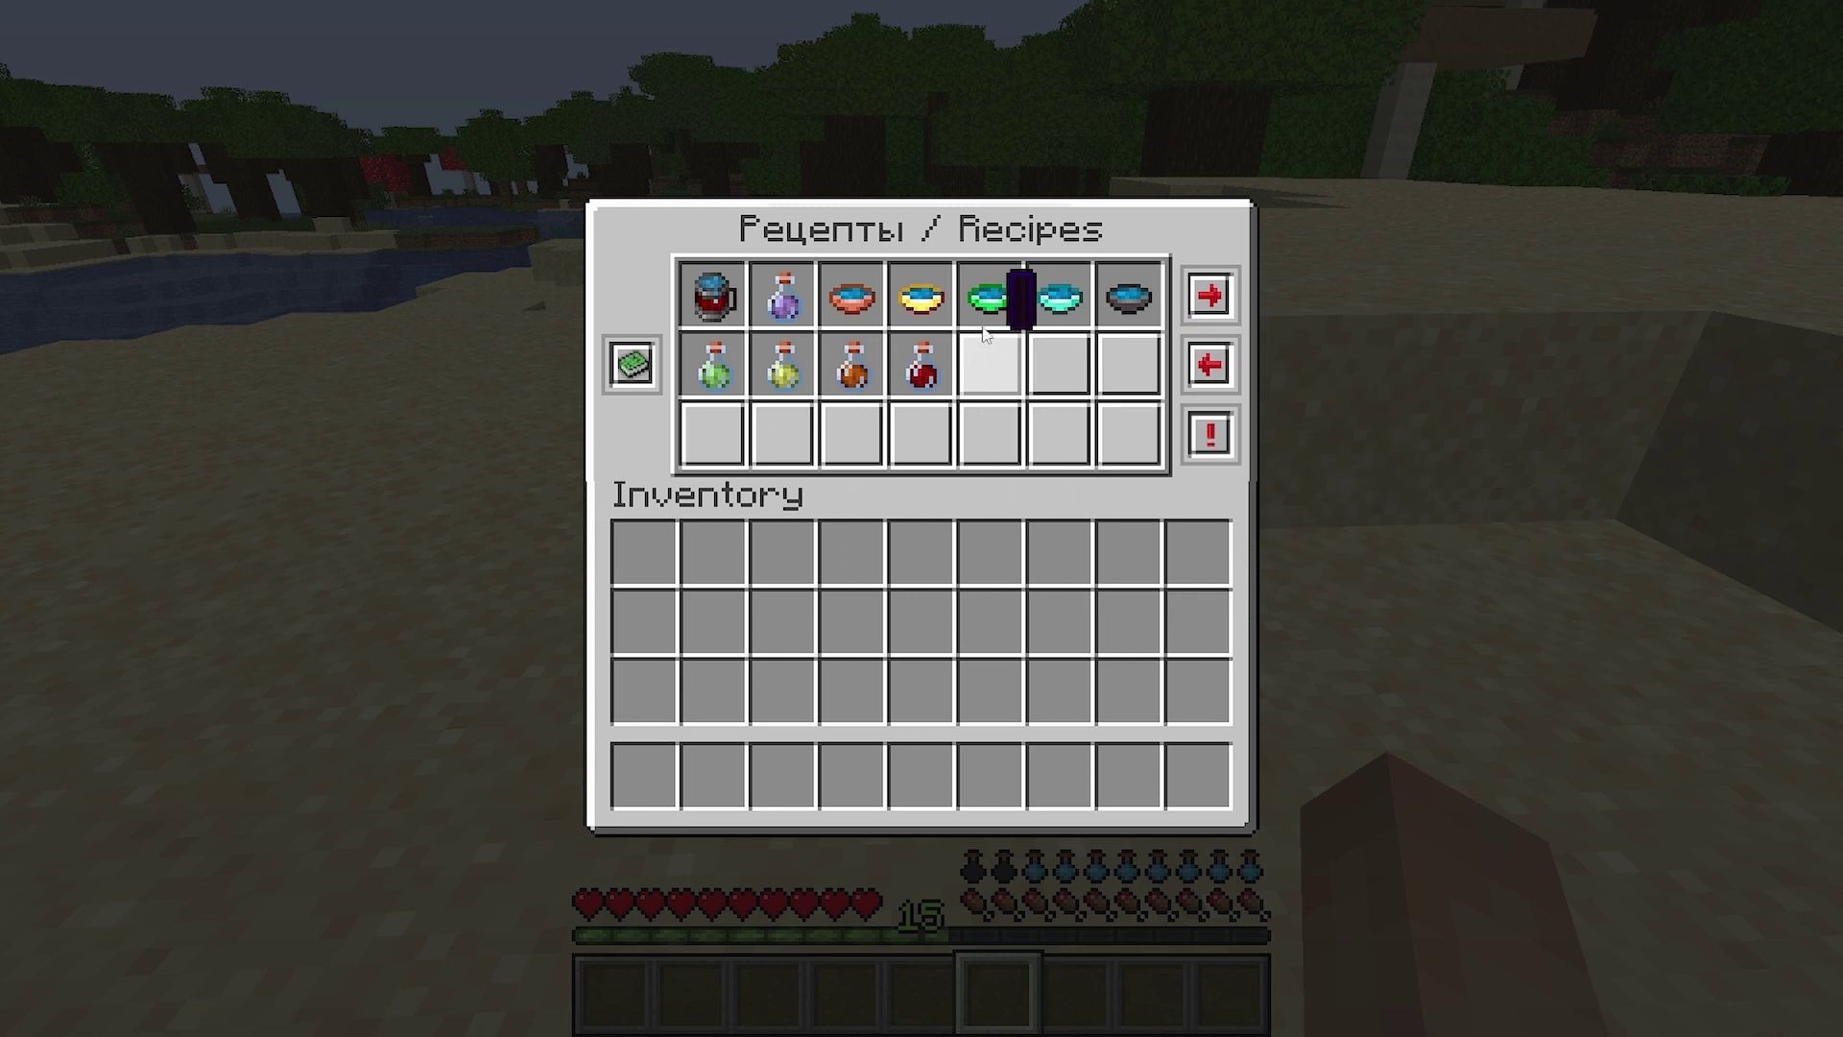
mouse_move(1121, 324)
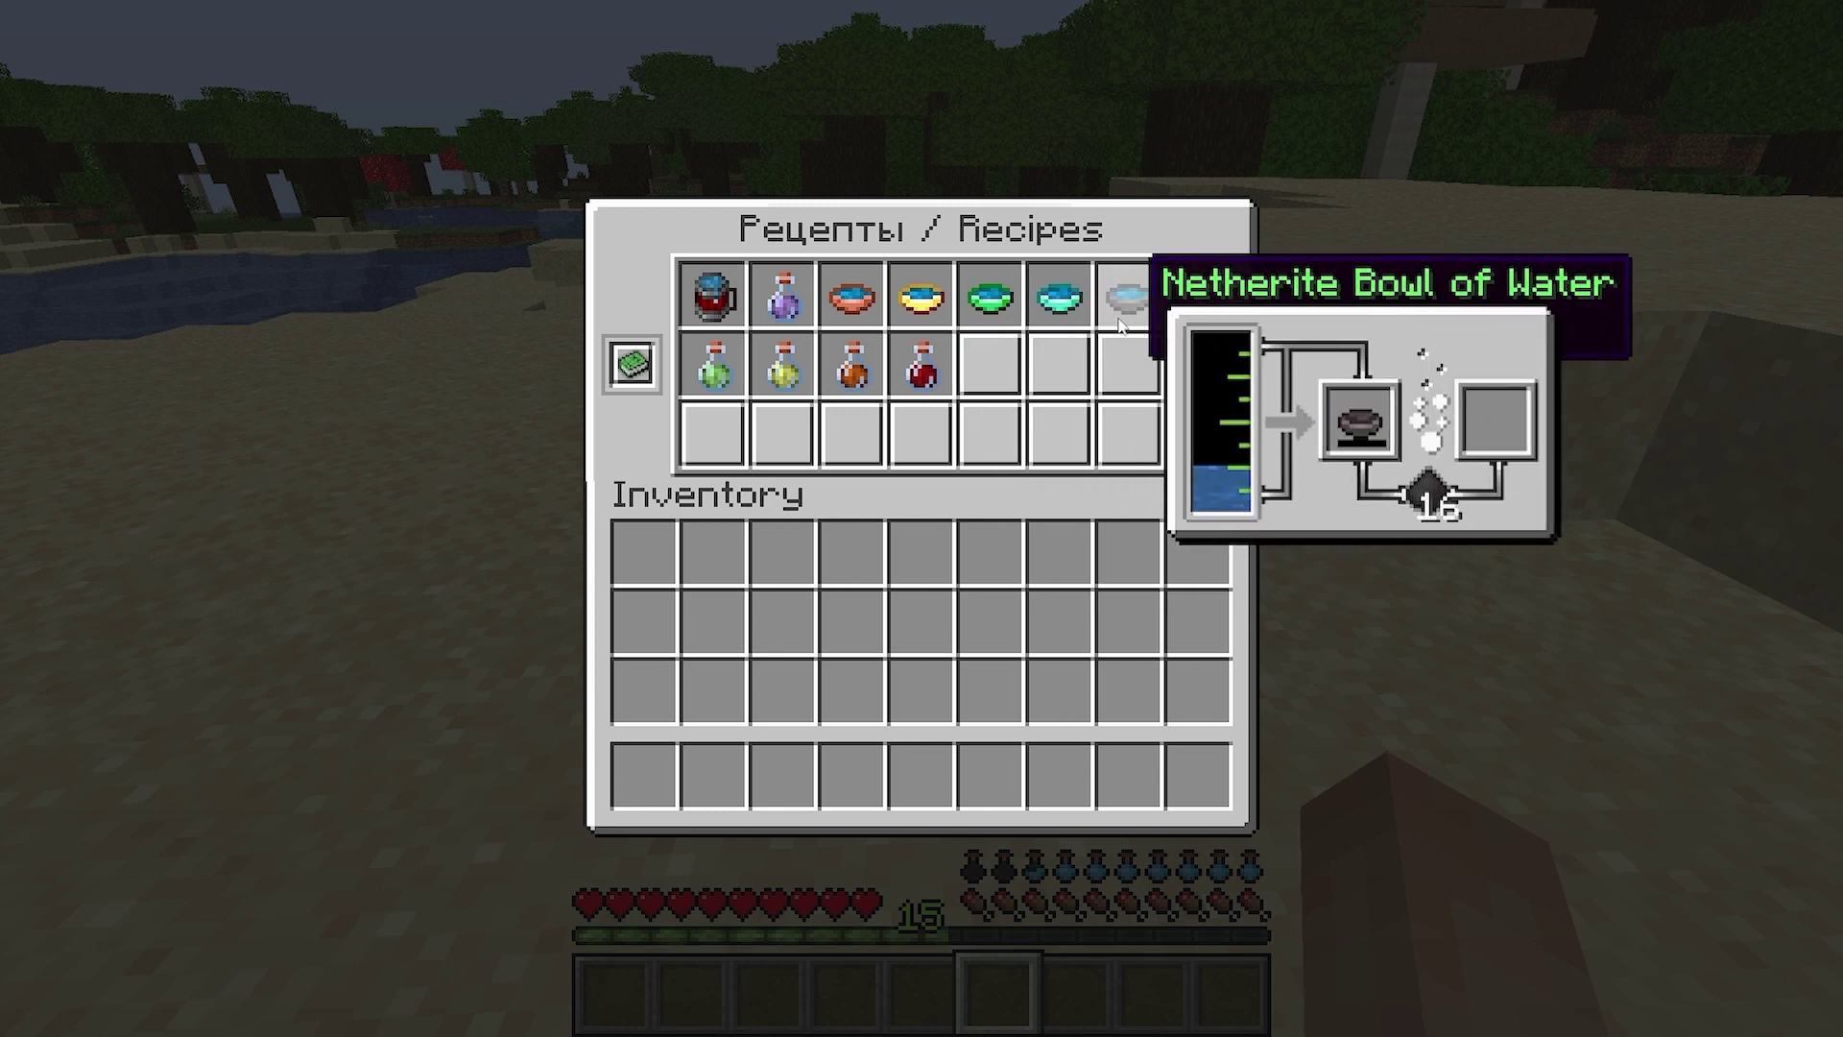
mouse_move(737, 317)
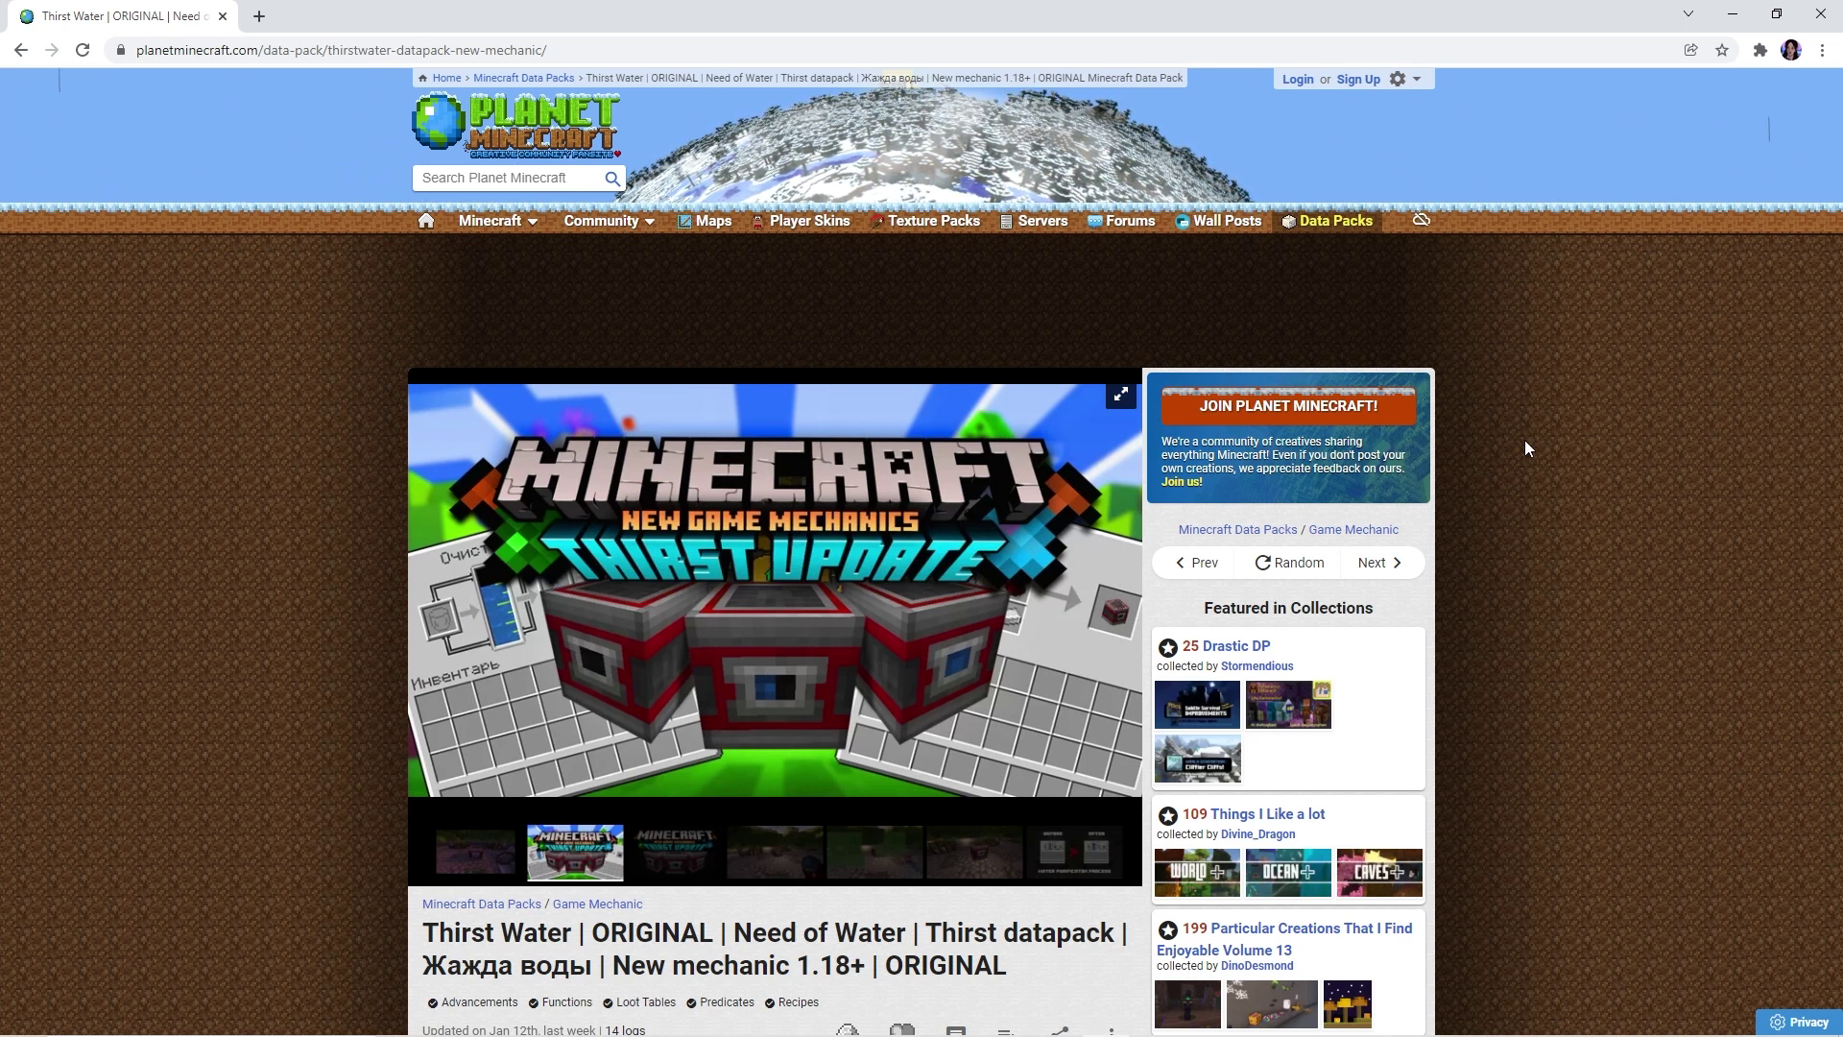
Download the Thirst Water data pack zip from Planet Minecraft
scroll(1632, 374, "down", 4)
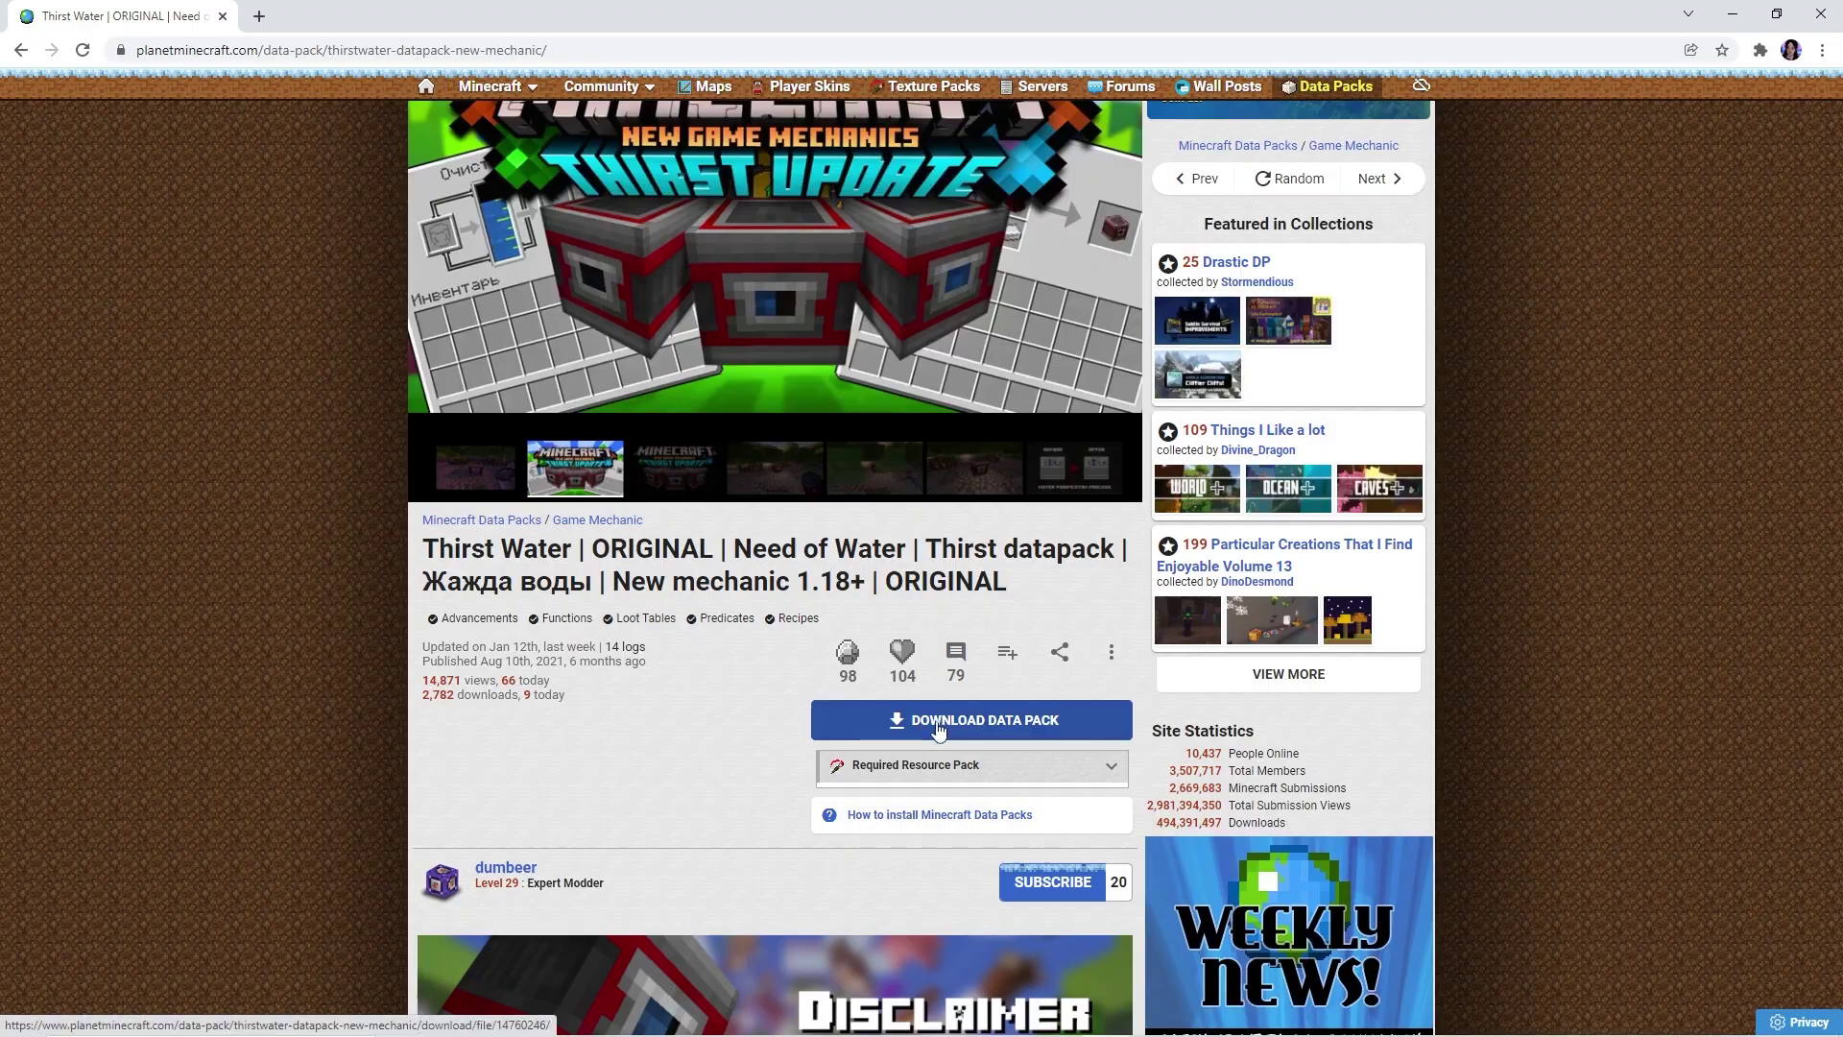
left_click(940, 732)
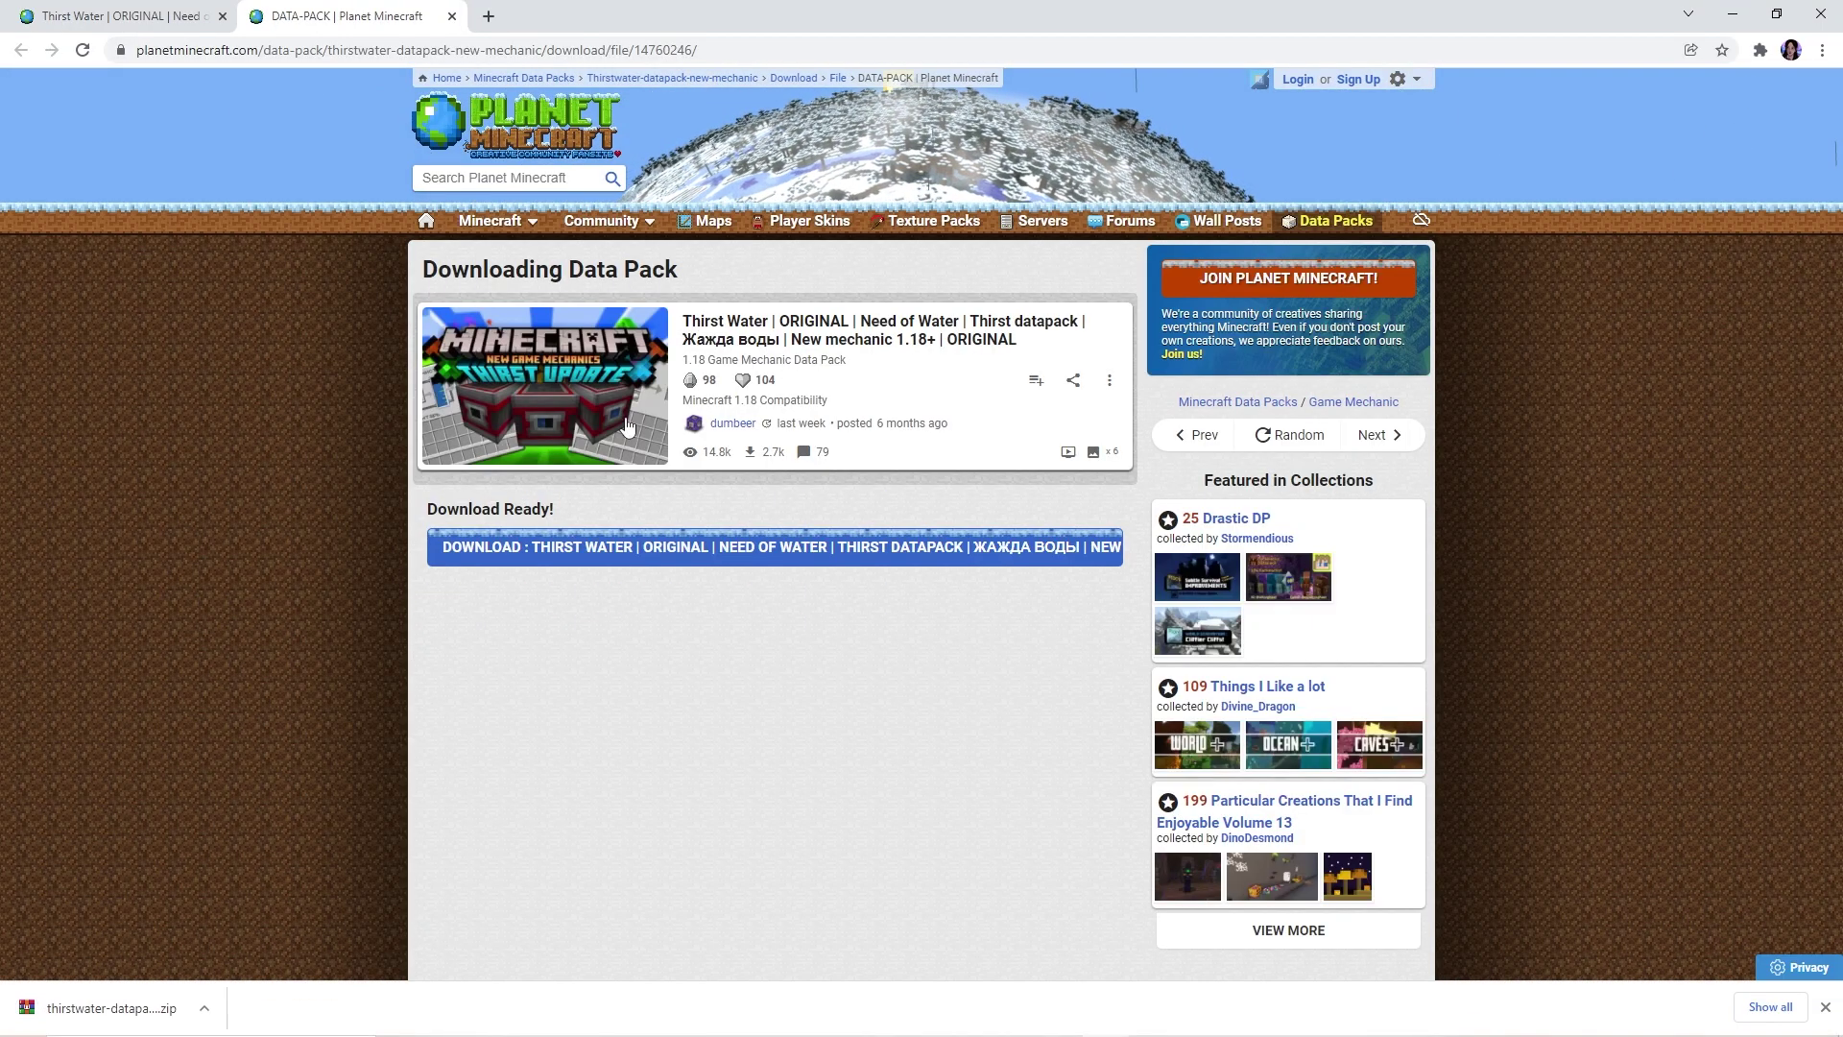
left_click(452, 17)
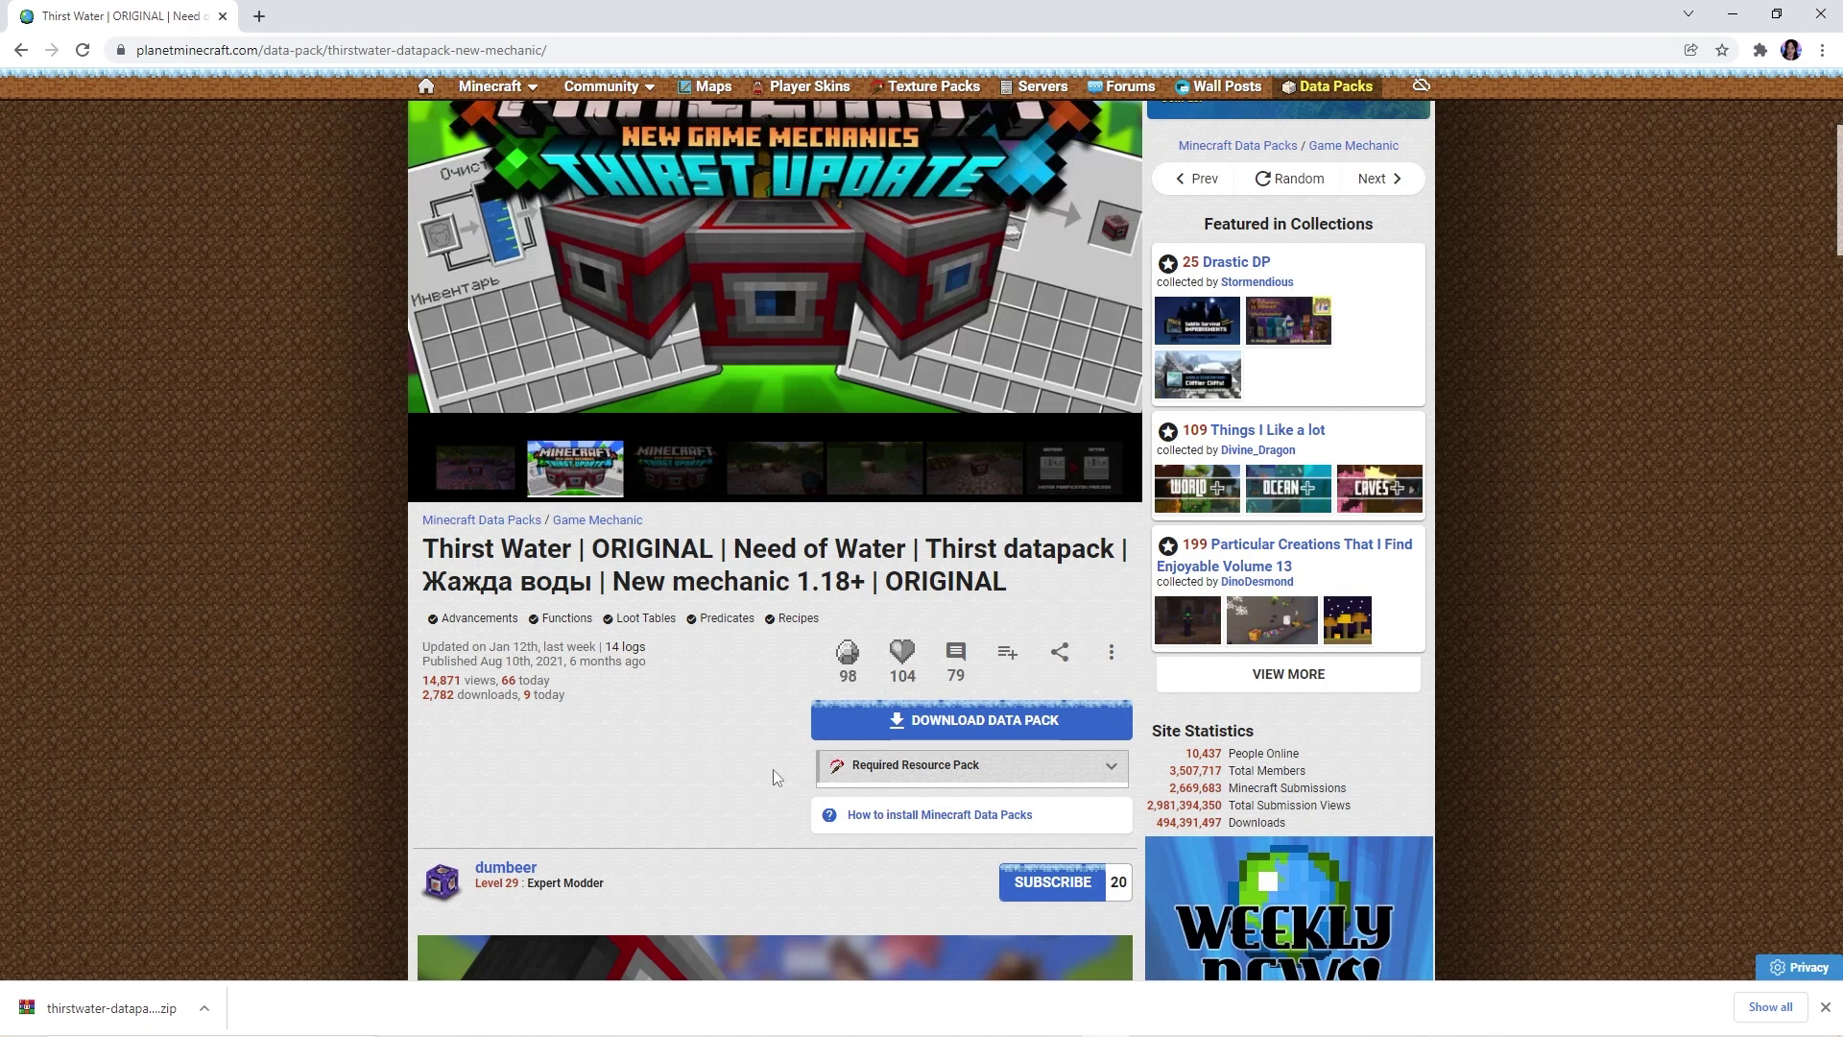
Download the required resource pack and copy the data pack zip onto the desktop
left_click(850, 773)
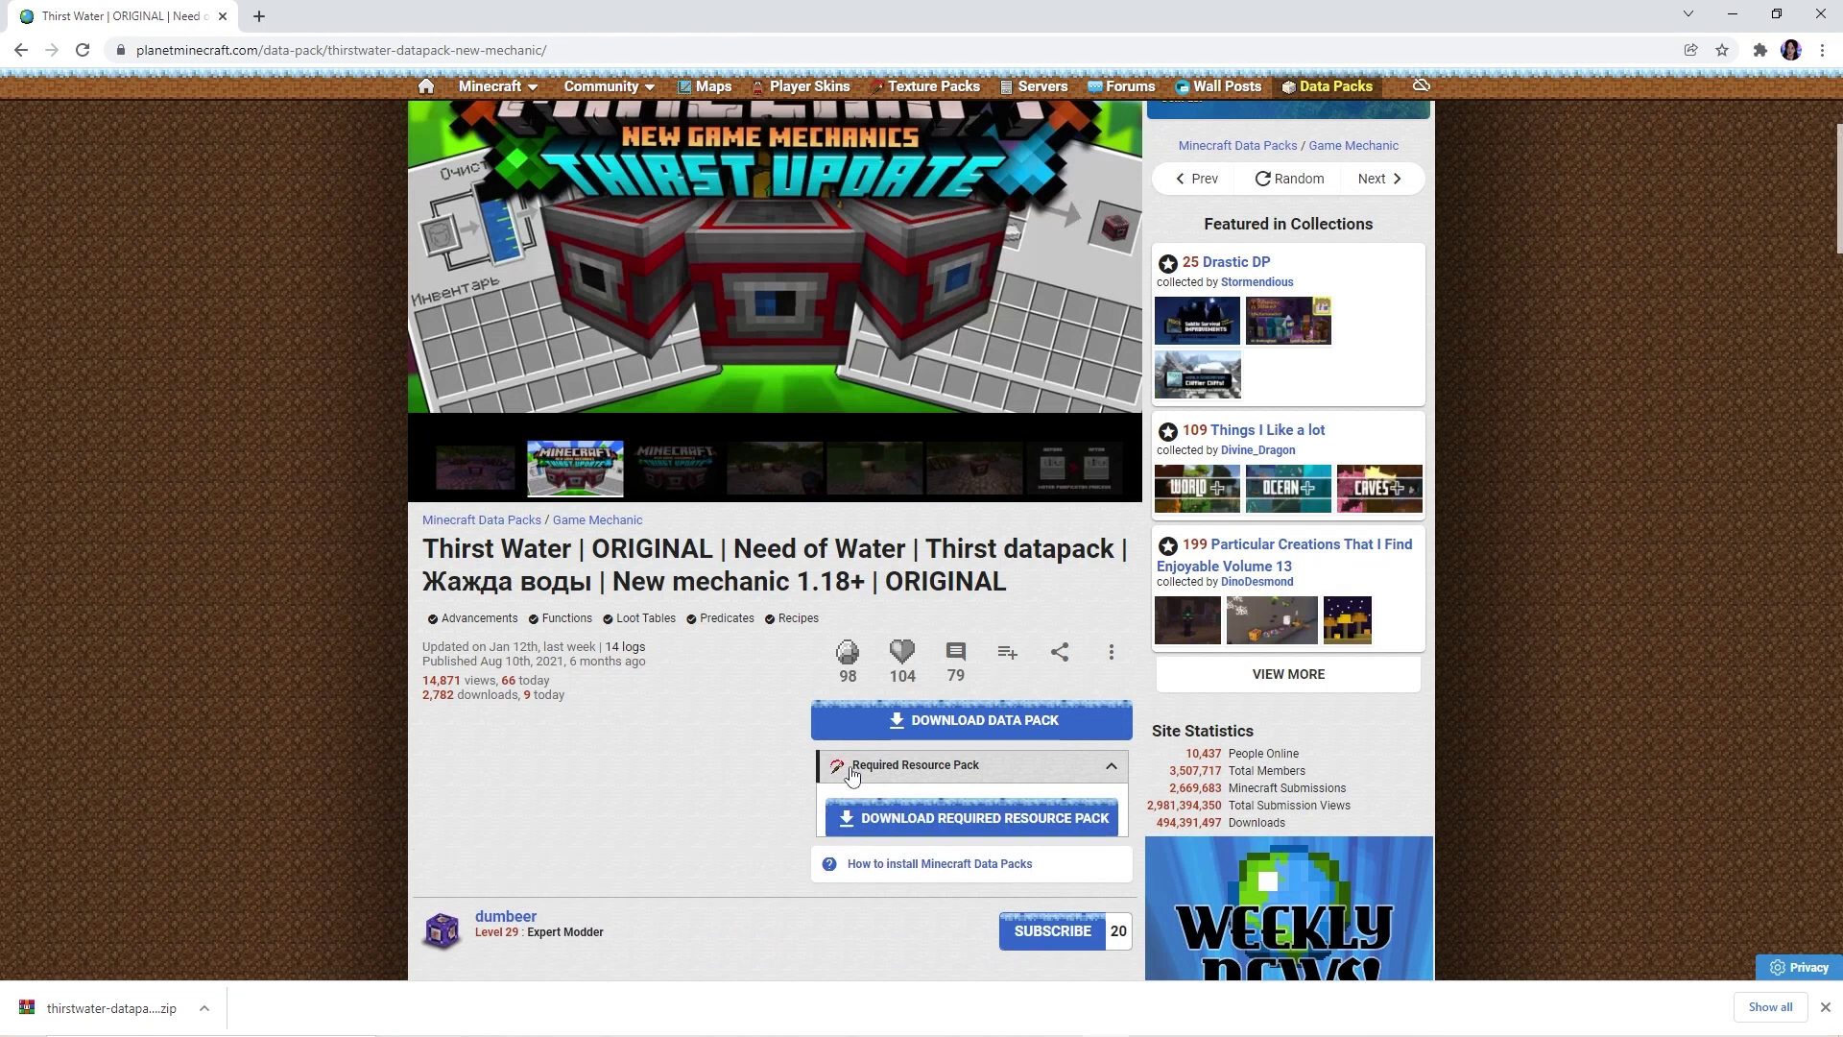
left_click(879, 821)
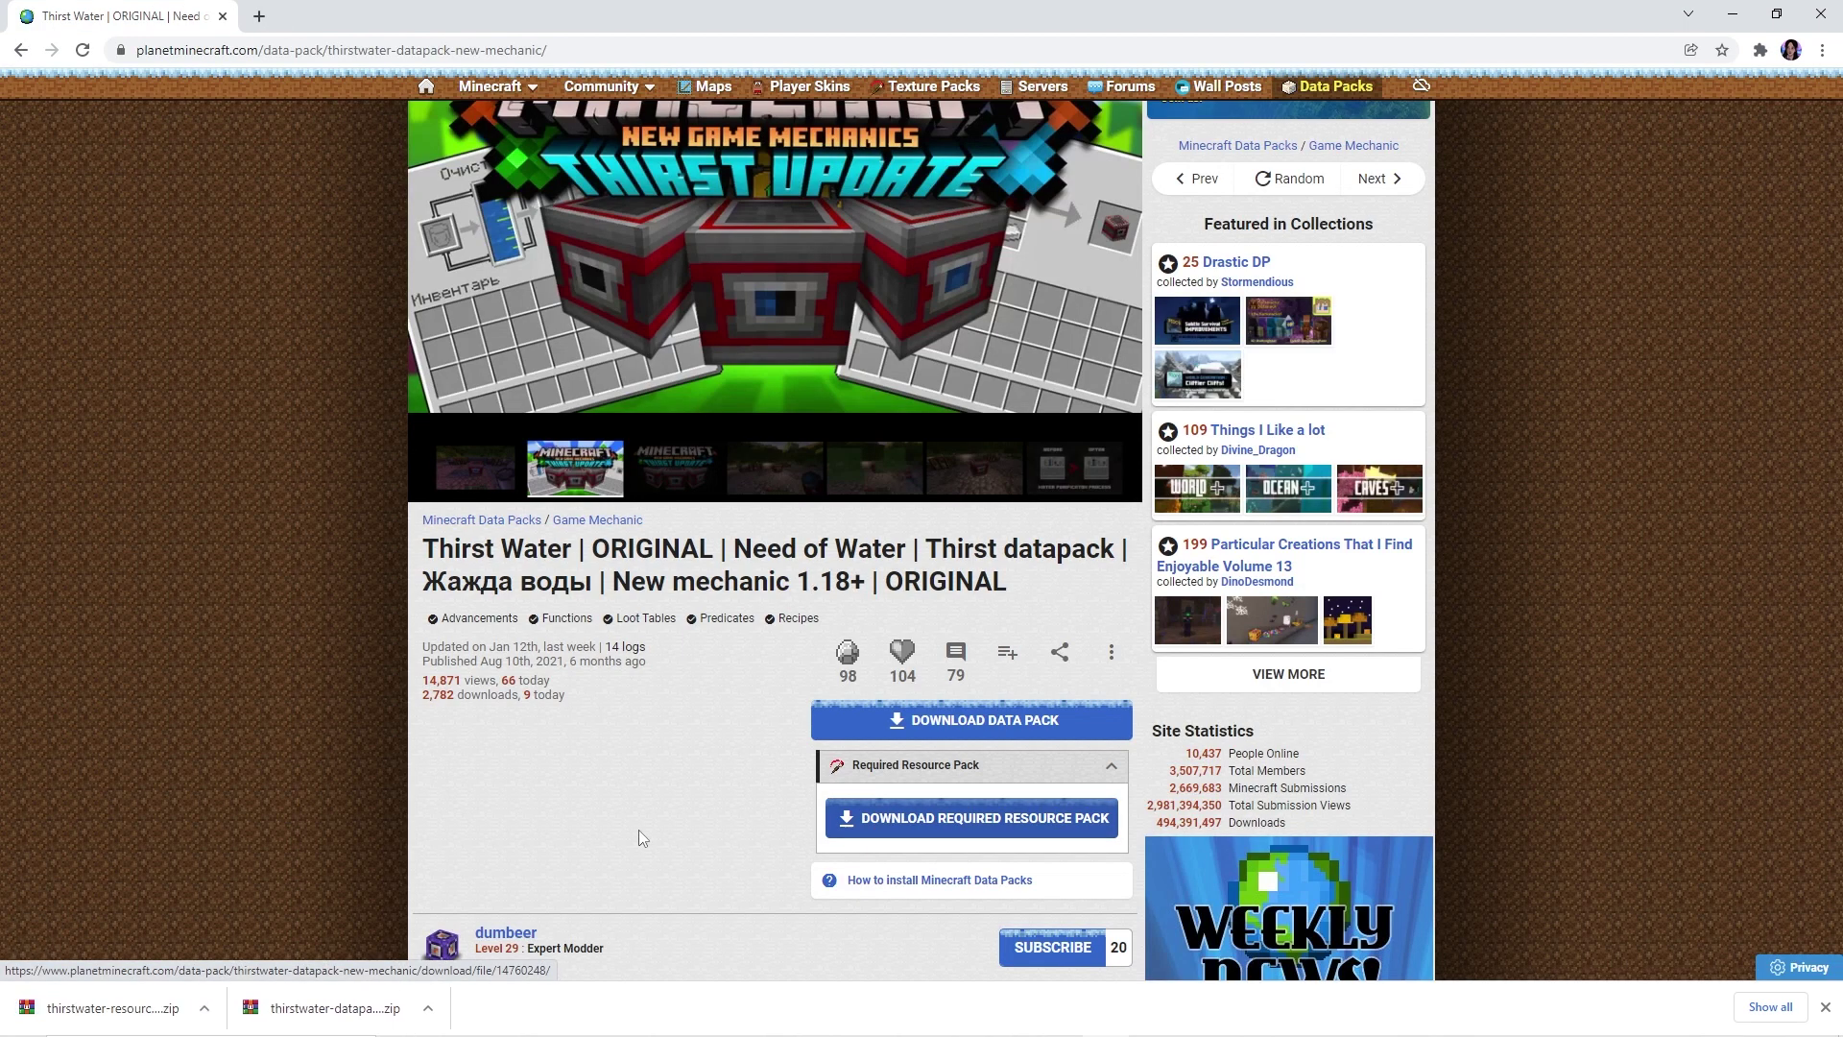
left_click_drag(327, 1009, 41, 854)
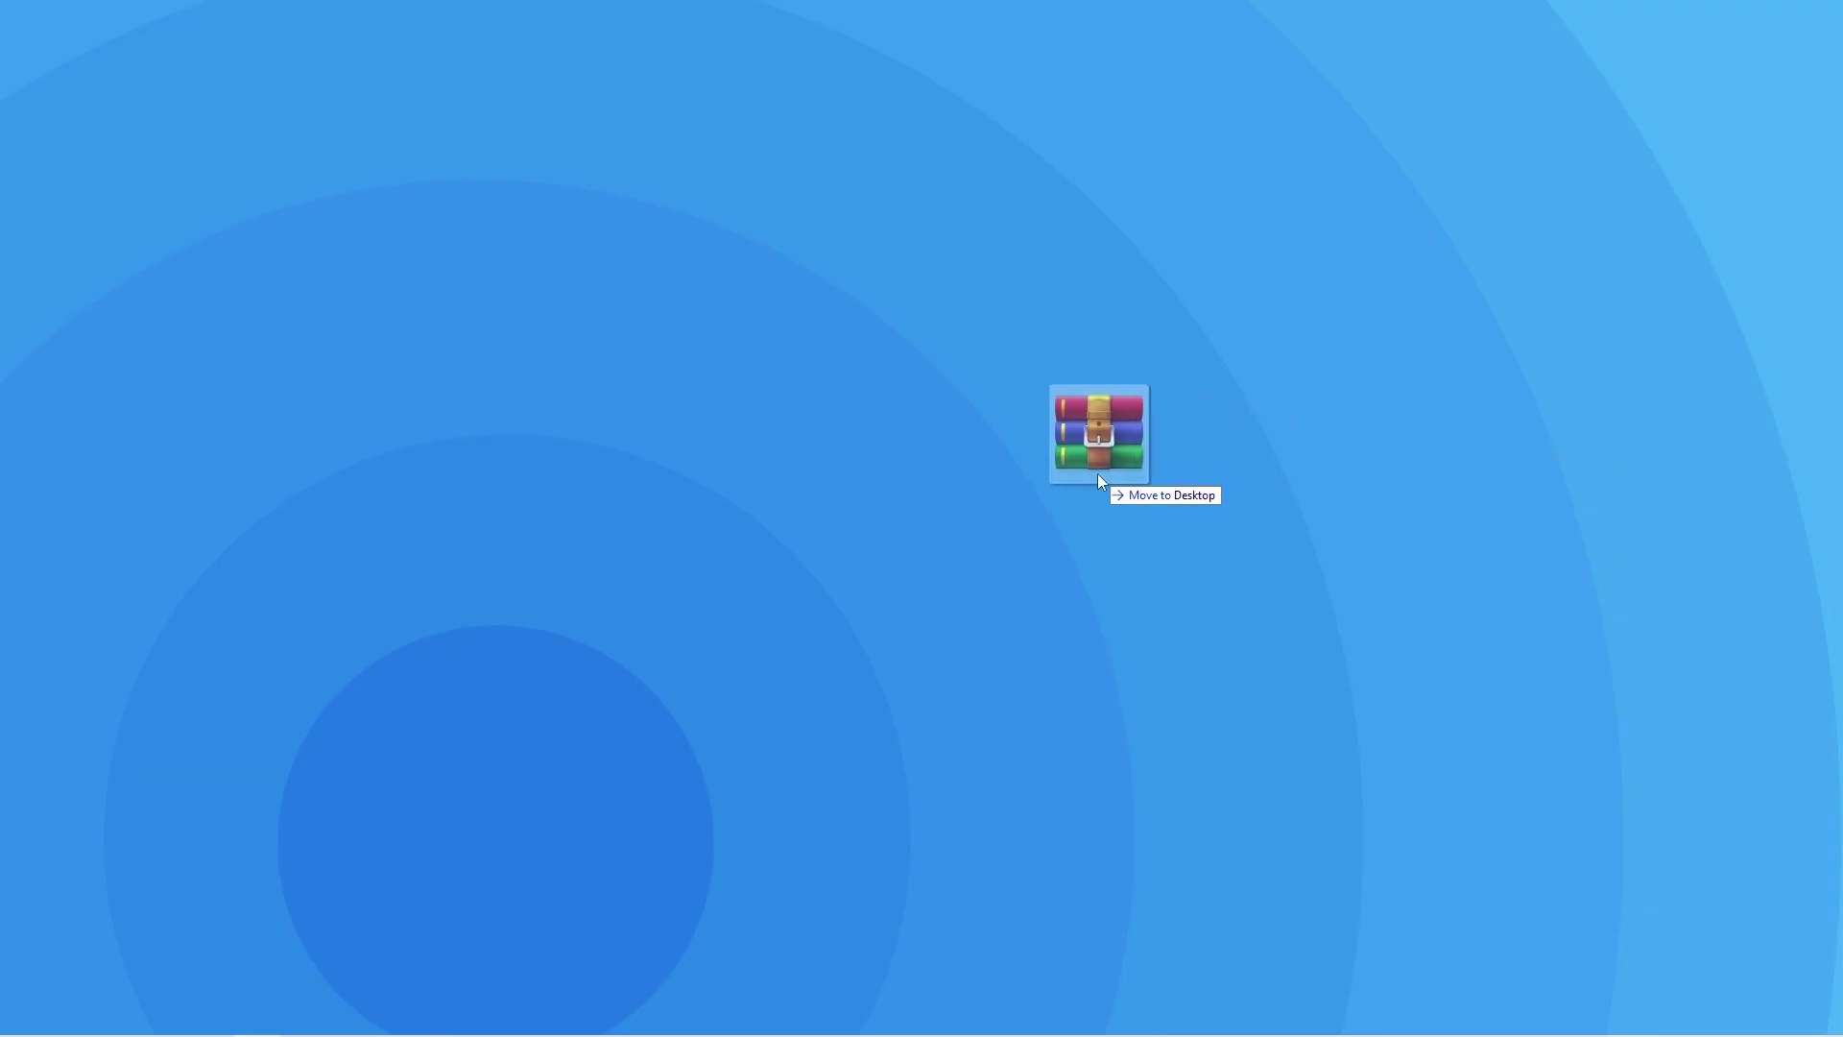
left_click_drag(1098, 474, 836, 474)
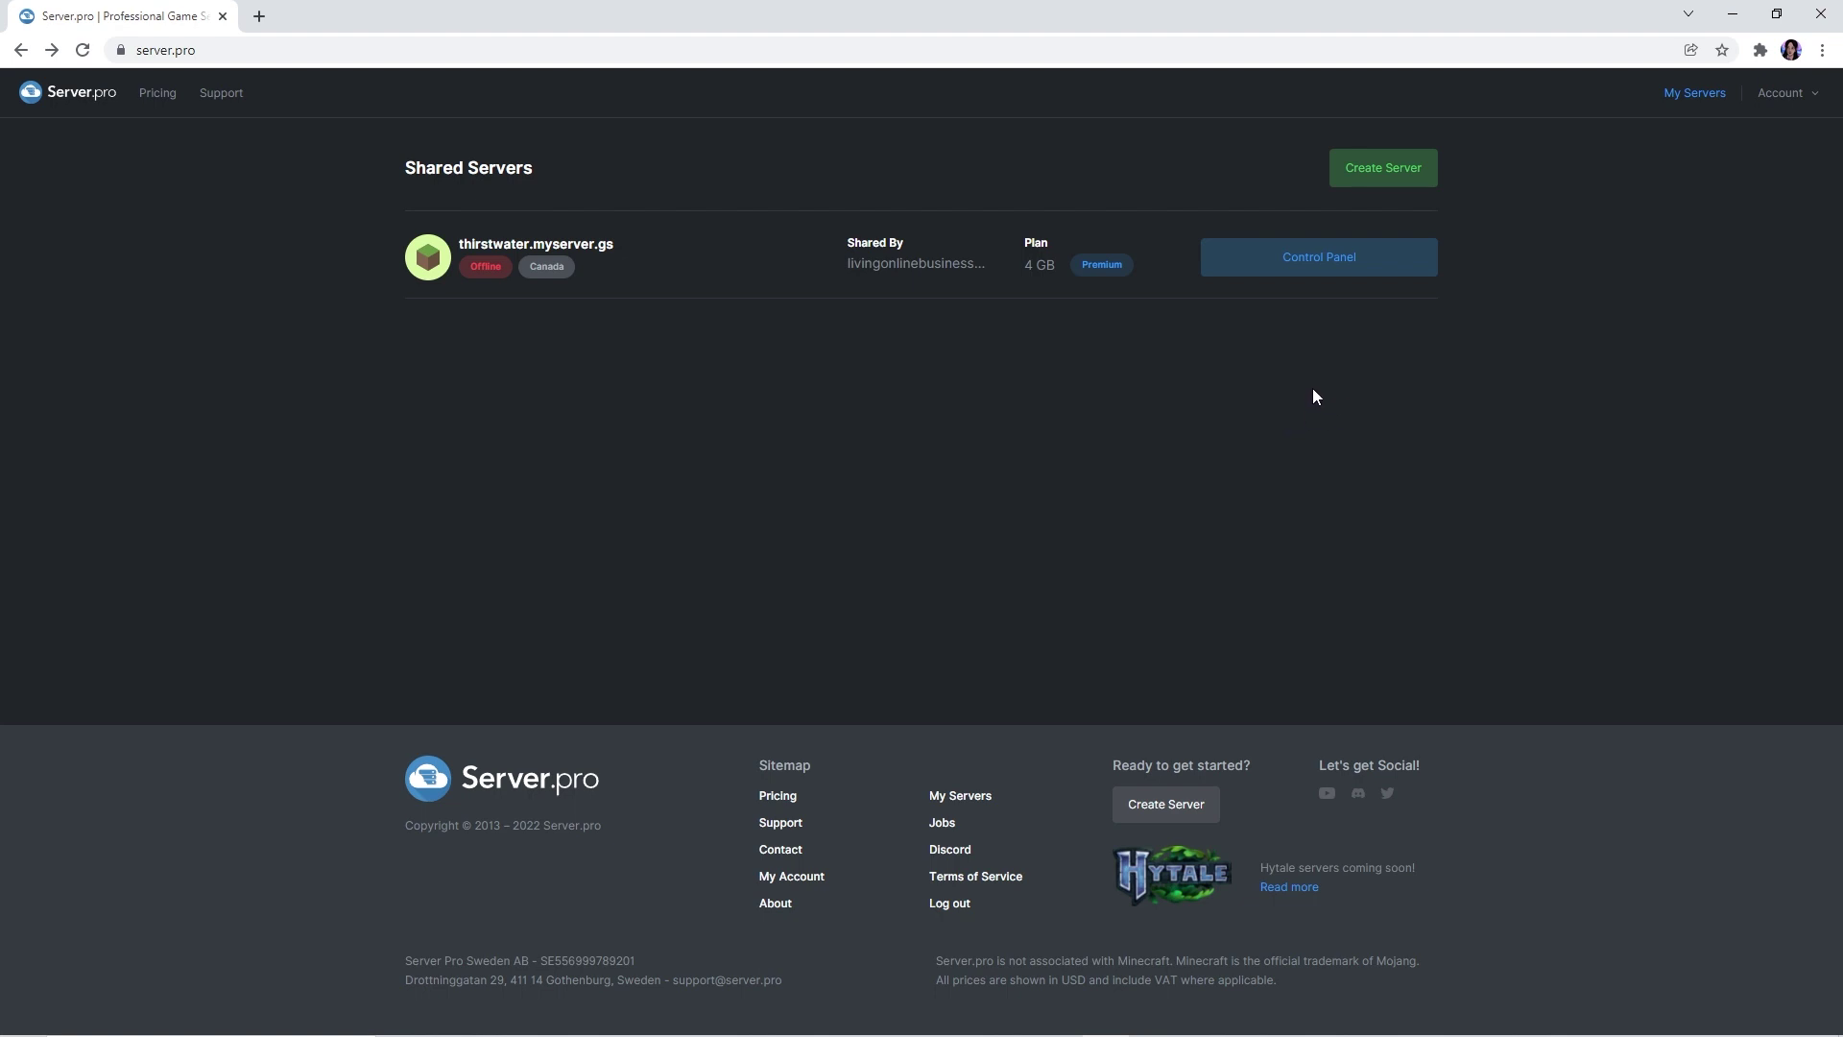
Open the thirstwater control panel and match its Vanilla 1.18 version against the pack's 1.18 compatibility
left_click(1309, 258)
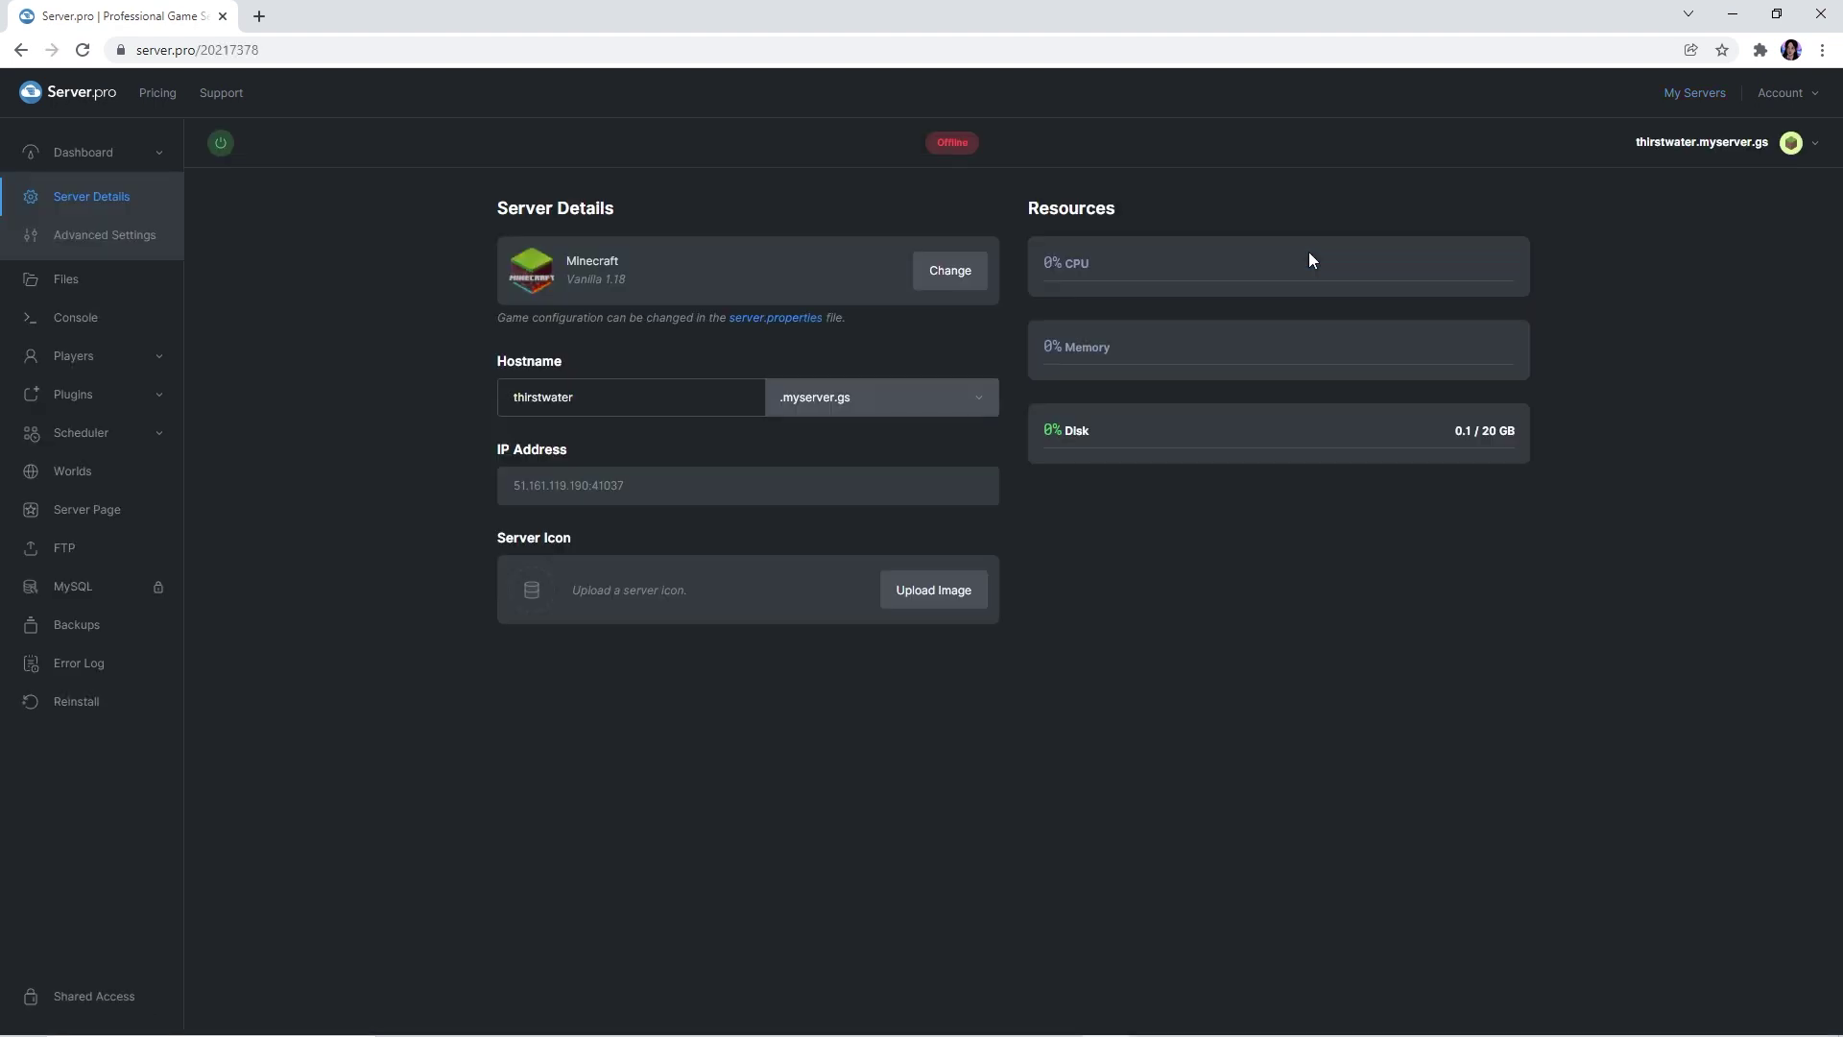
left_click_drag(635, 285, 569, 287)
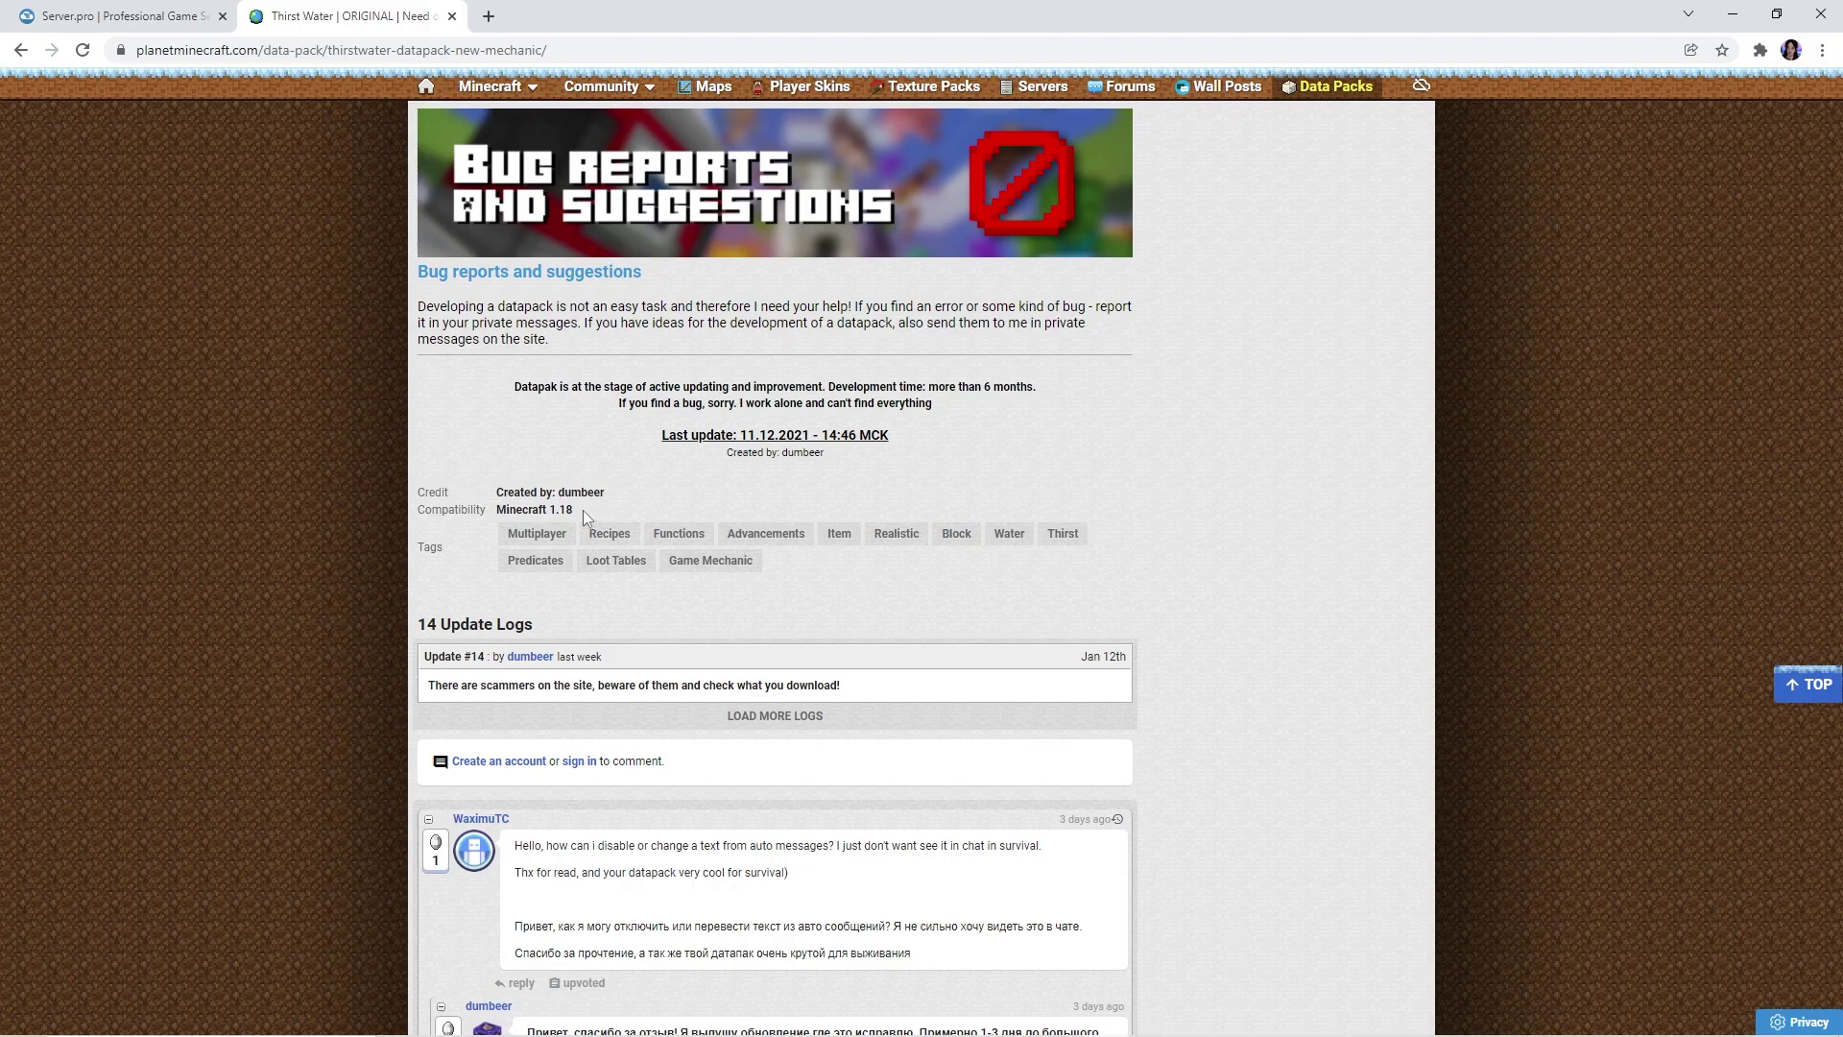
left_click_drag(584, 509, 500, 511)
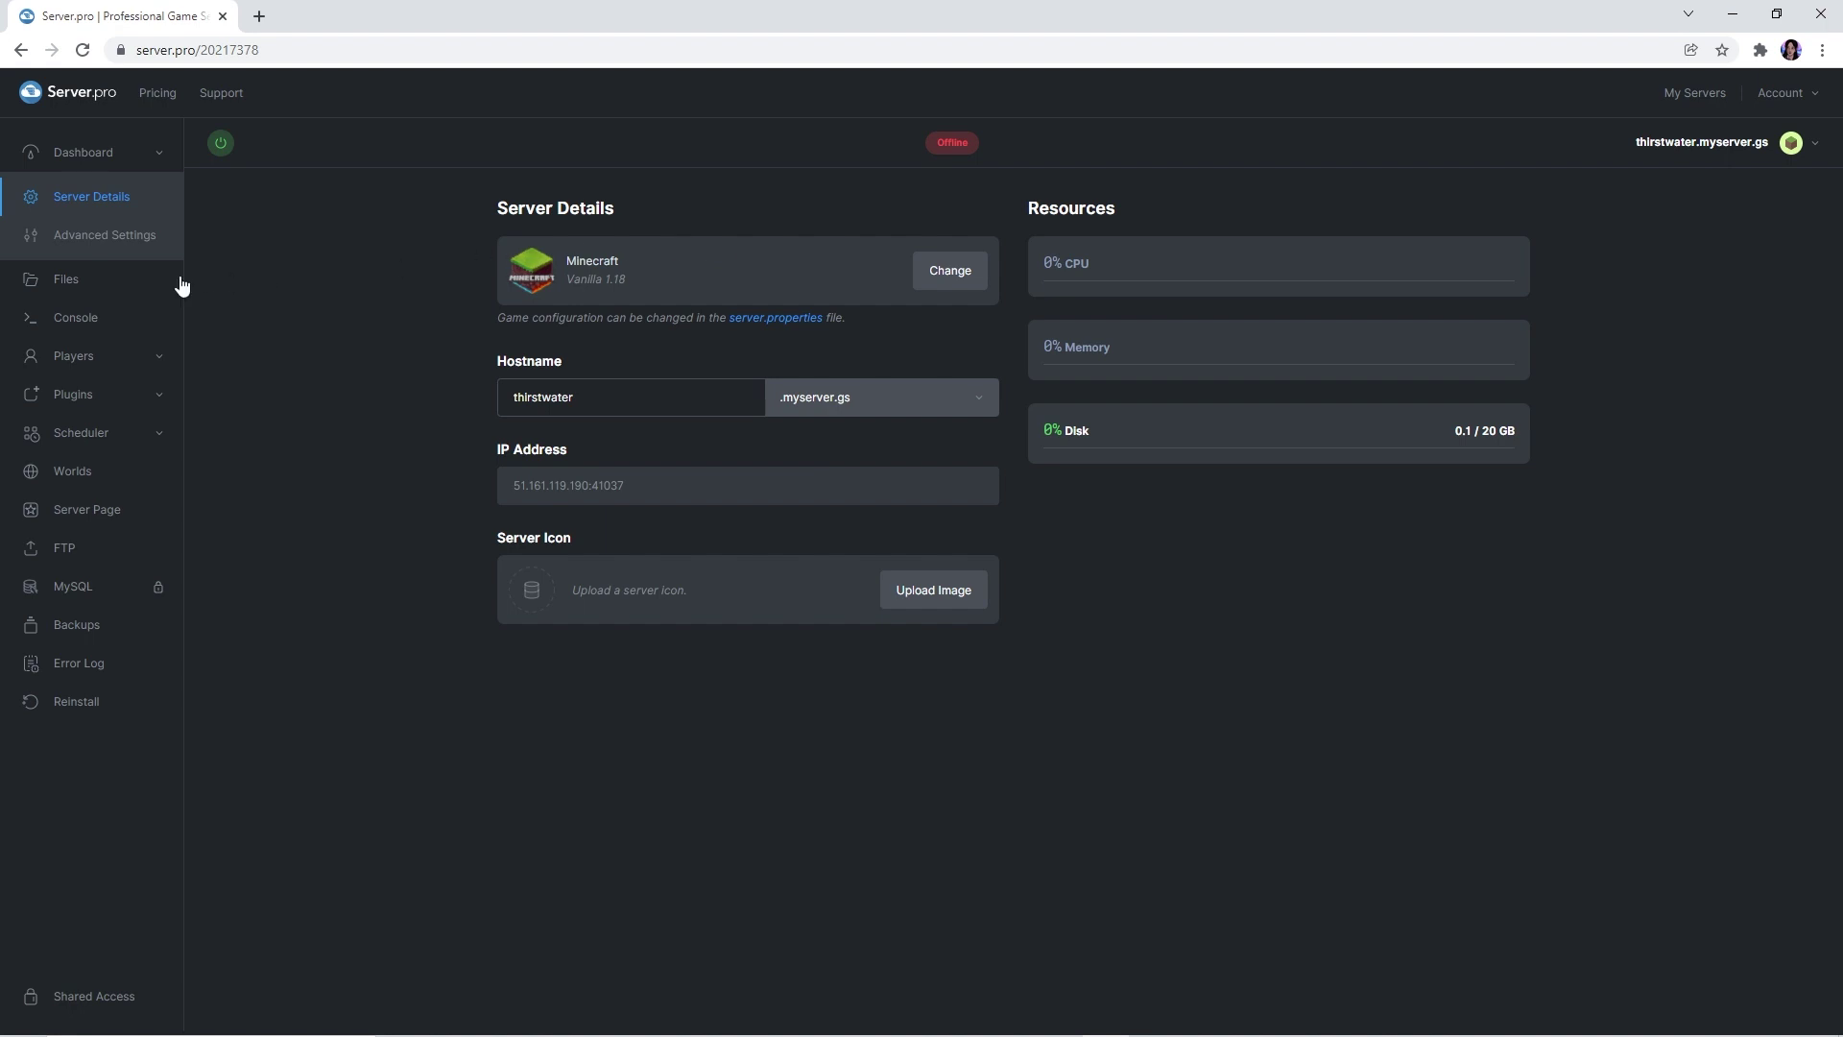
Upload the data pack zip into the server's world/datapacks folder
left_click(144, 280)
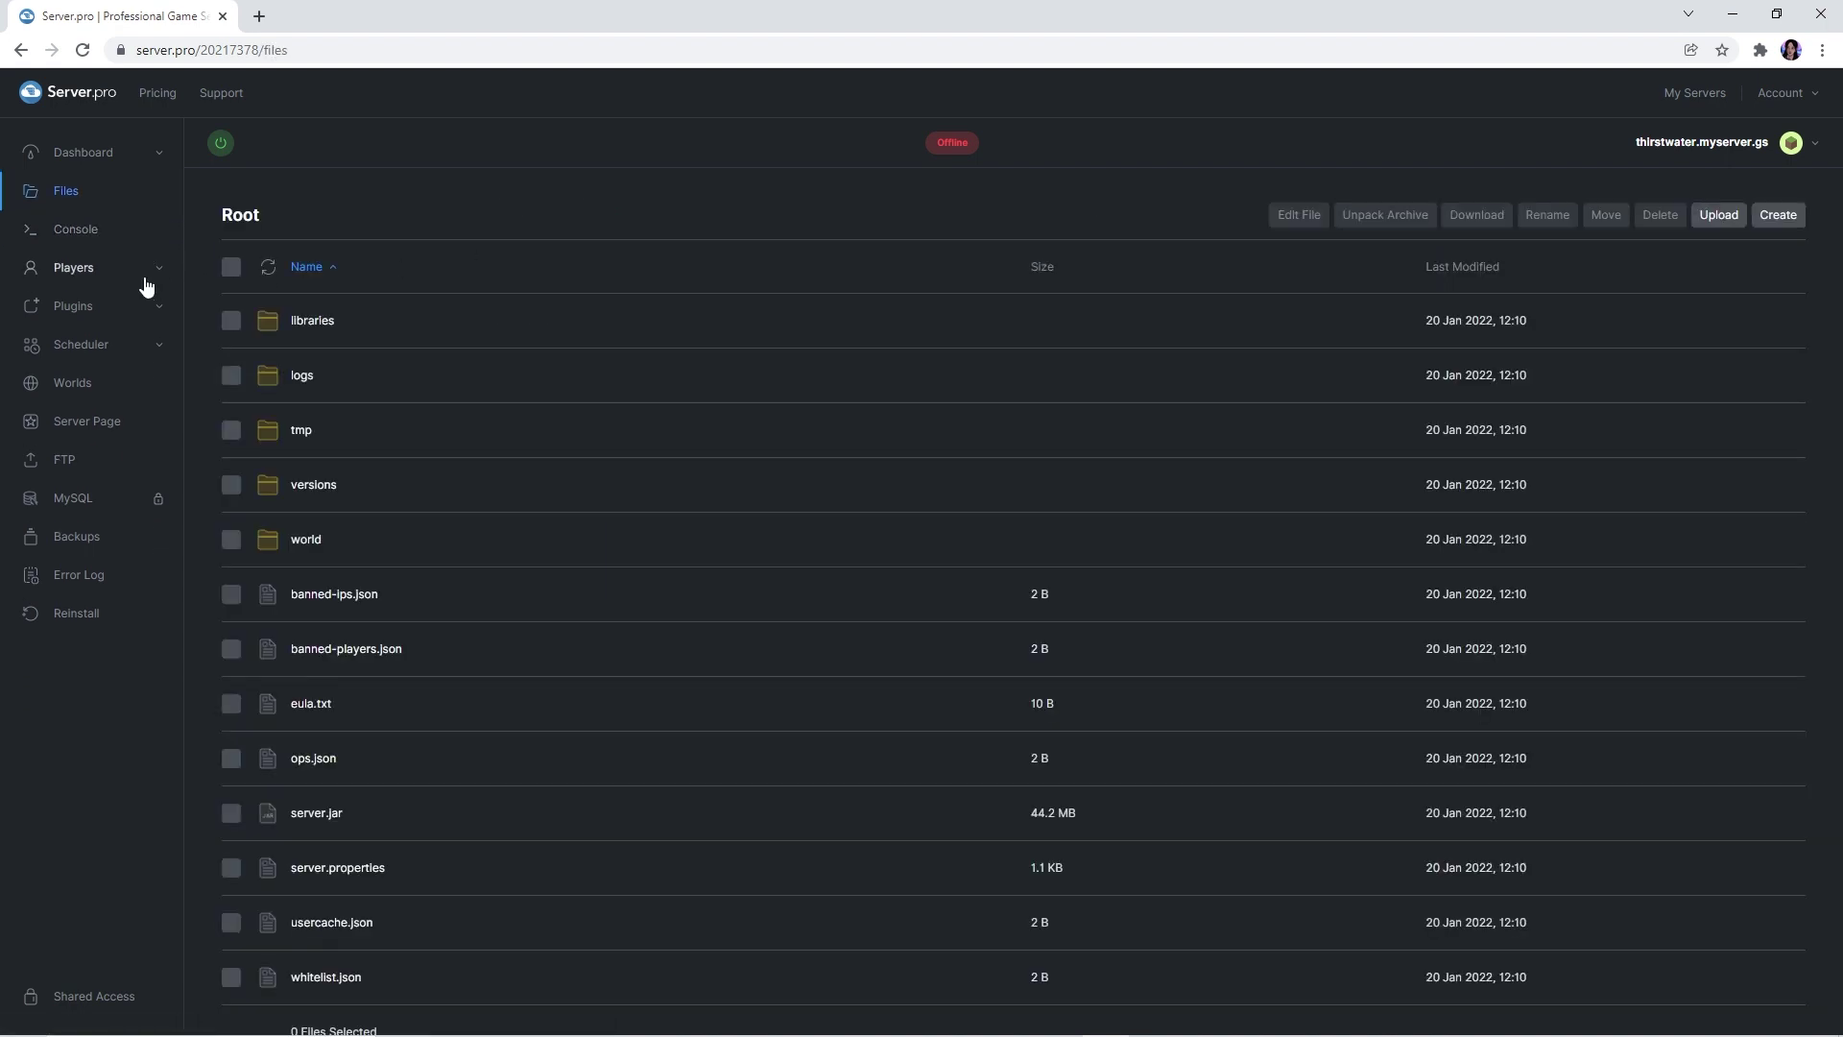
left_click(307, 539)
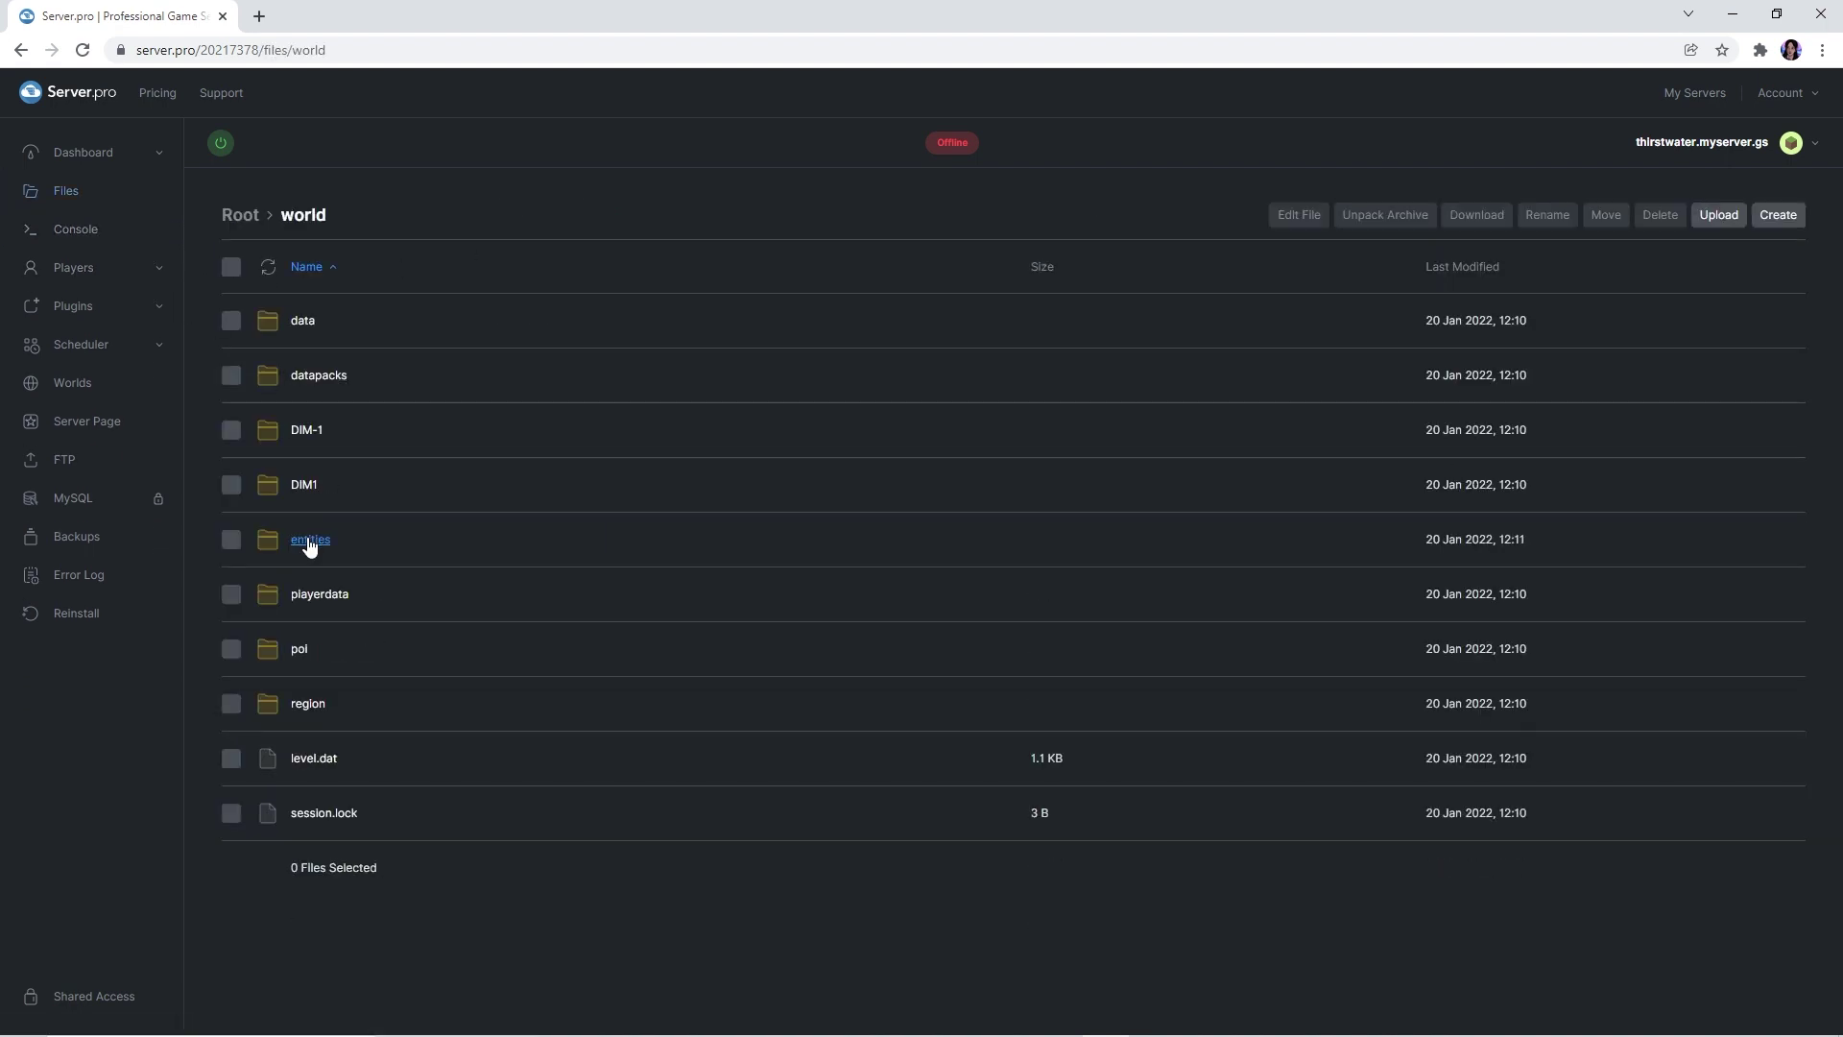
left_click(308, 382)
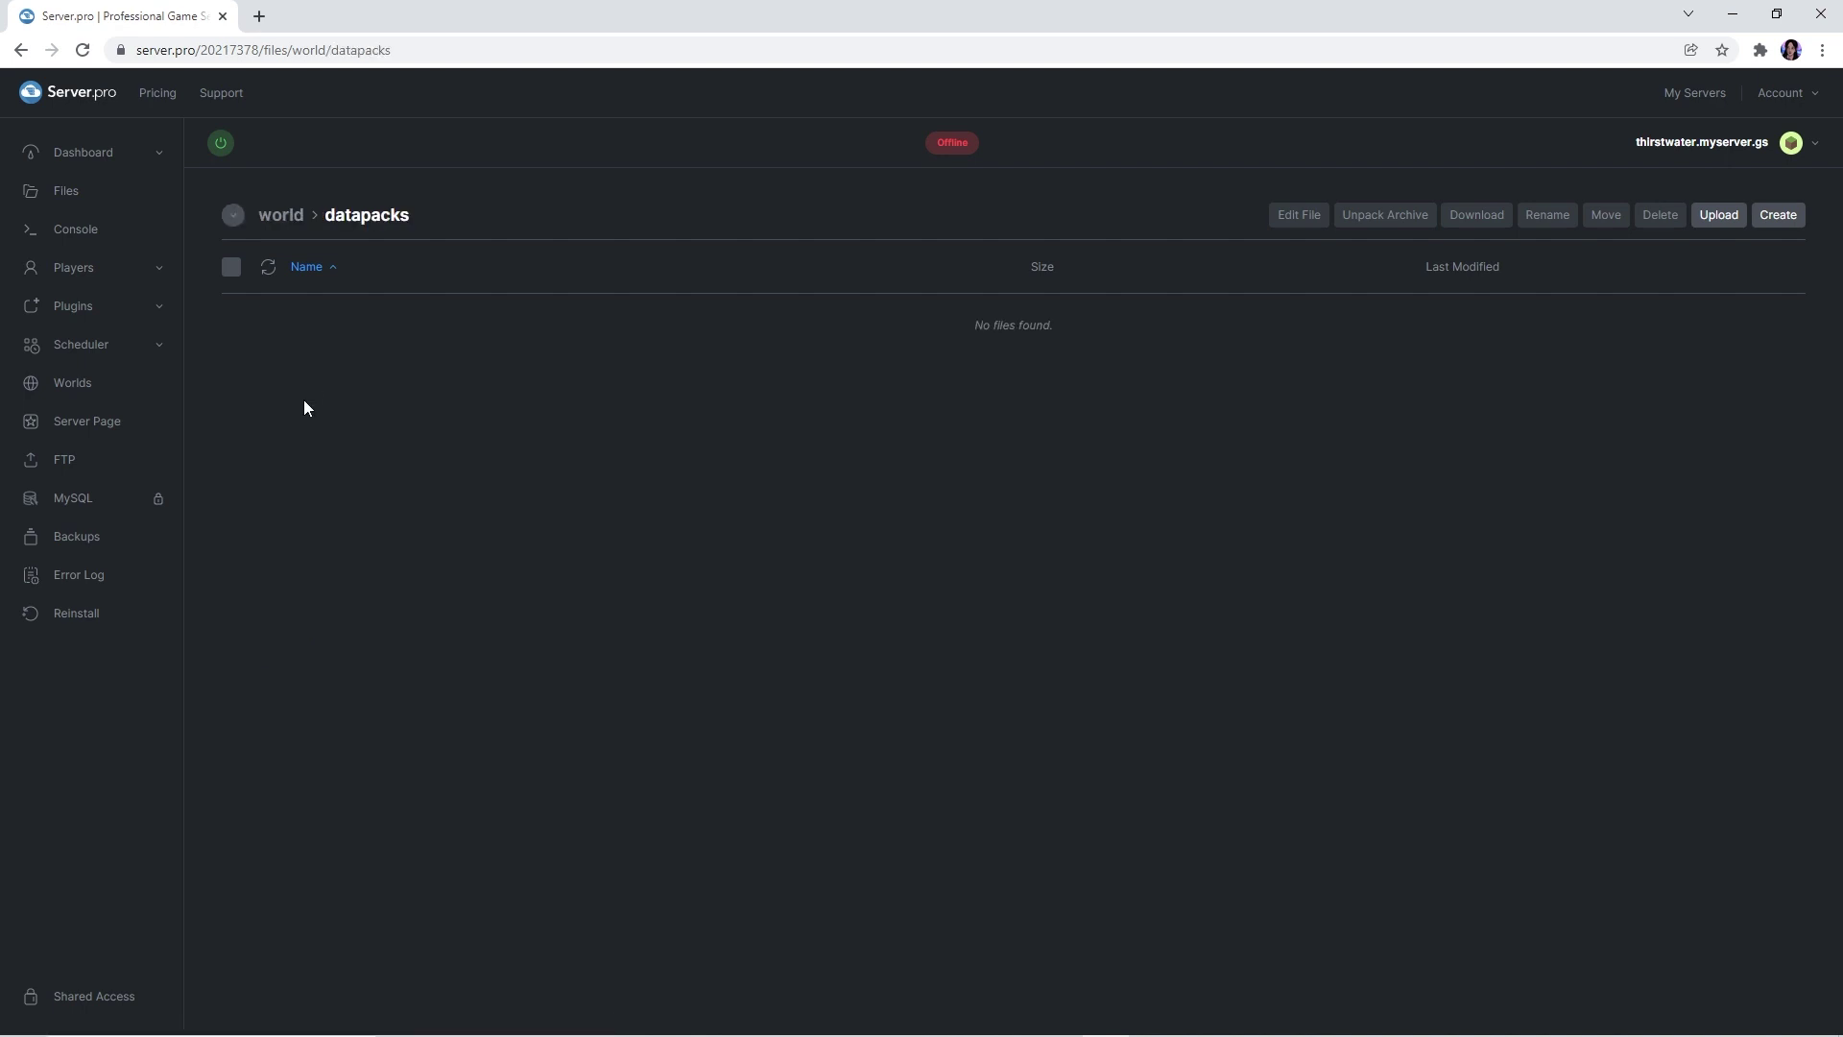
left_click_drag(358, 729, 720, 576)
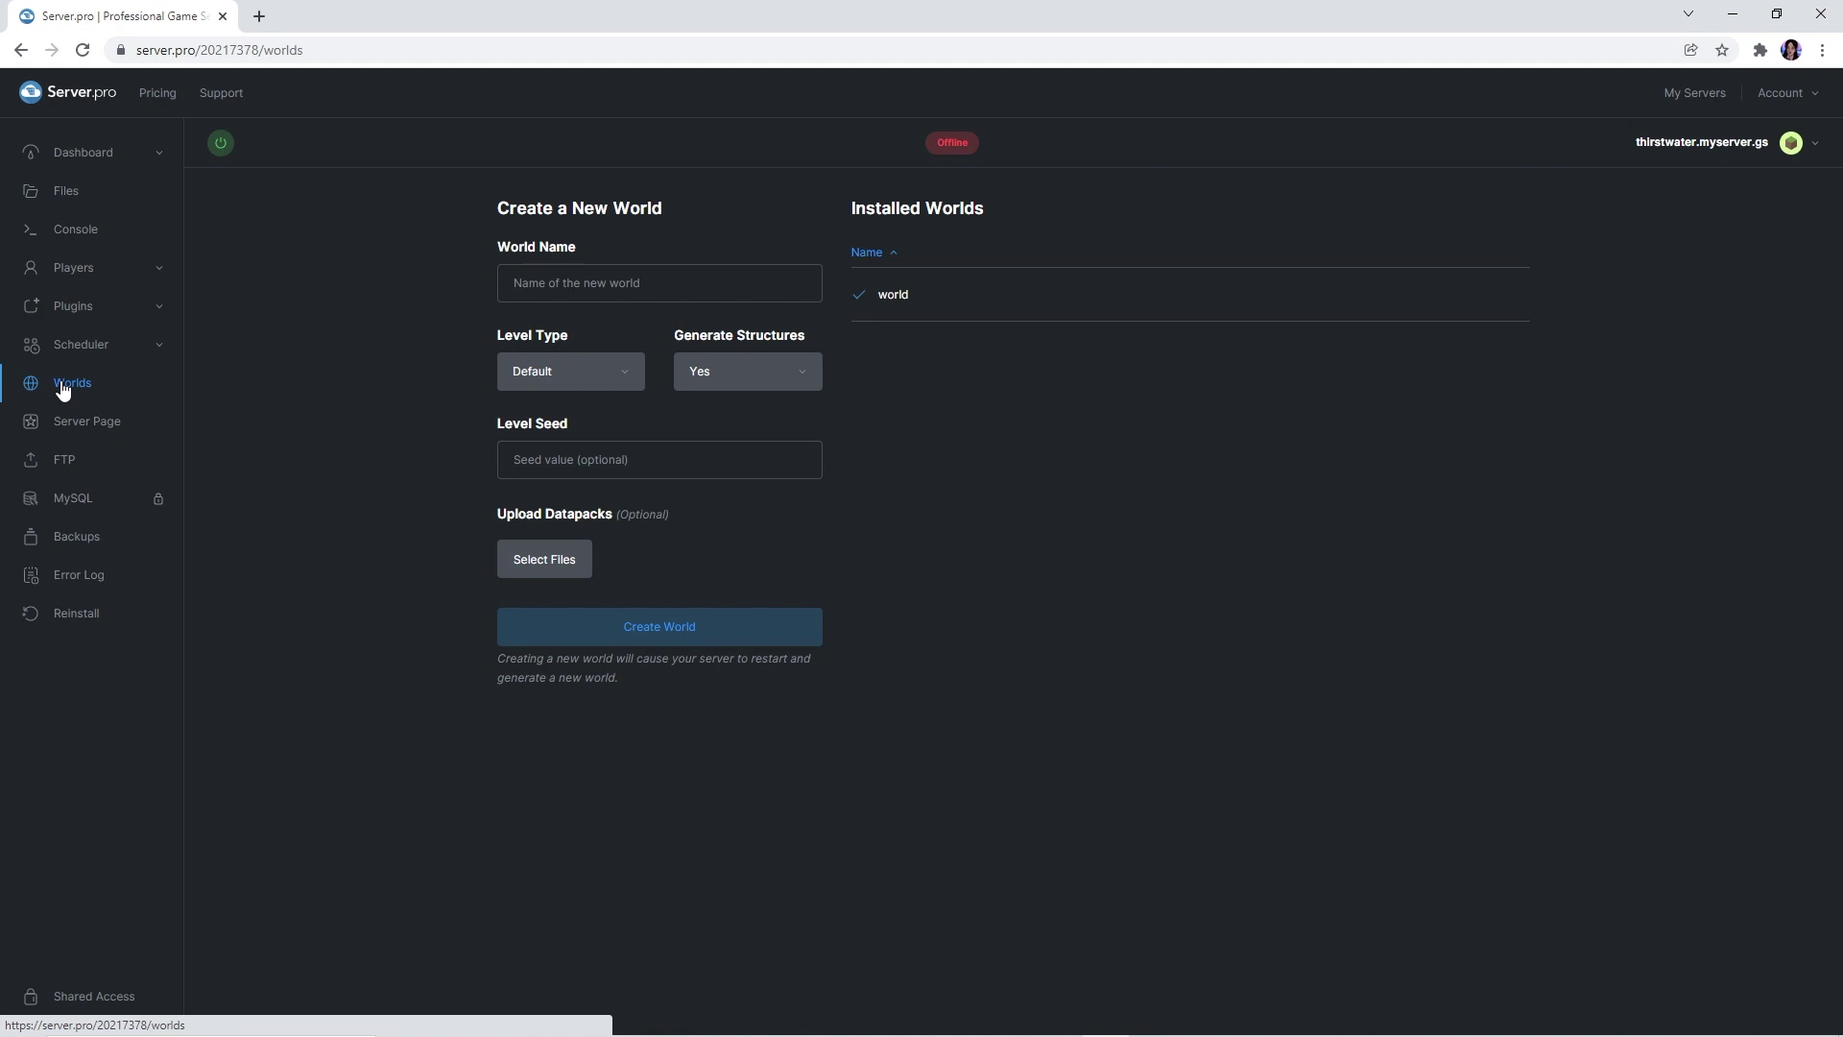
Create a world named thirstworld with thirstwater-datapack-e3440.zip as its datapack
left_click(555, 286)
type("thirstworld")
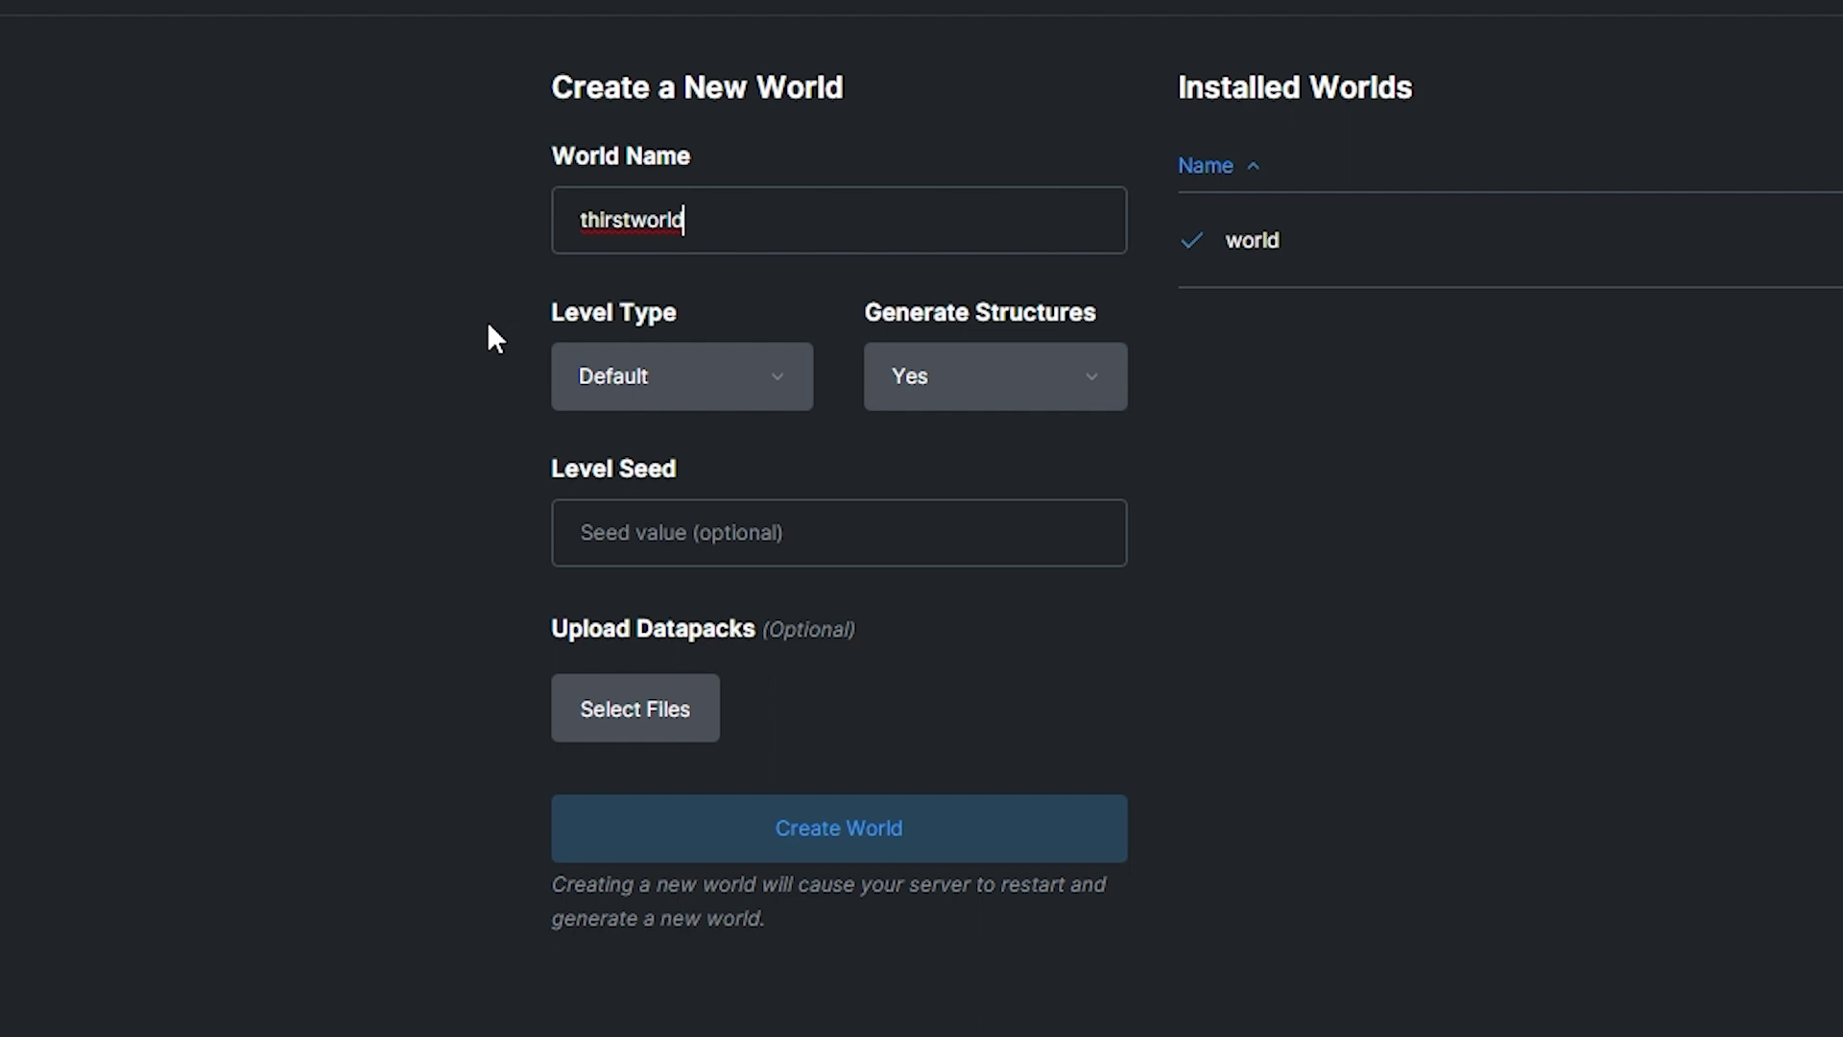
scroll(504, 624, "down", 2)
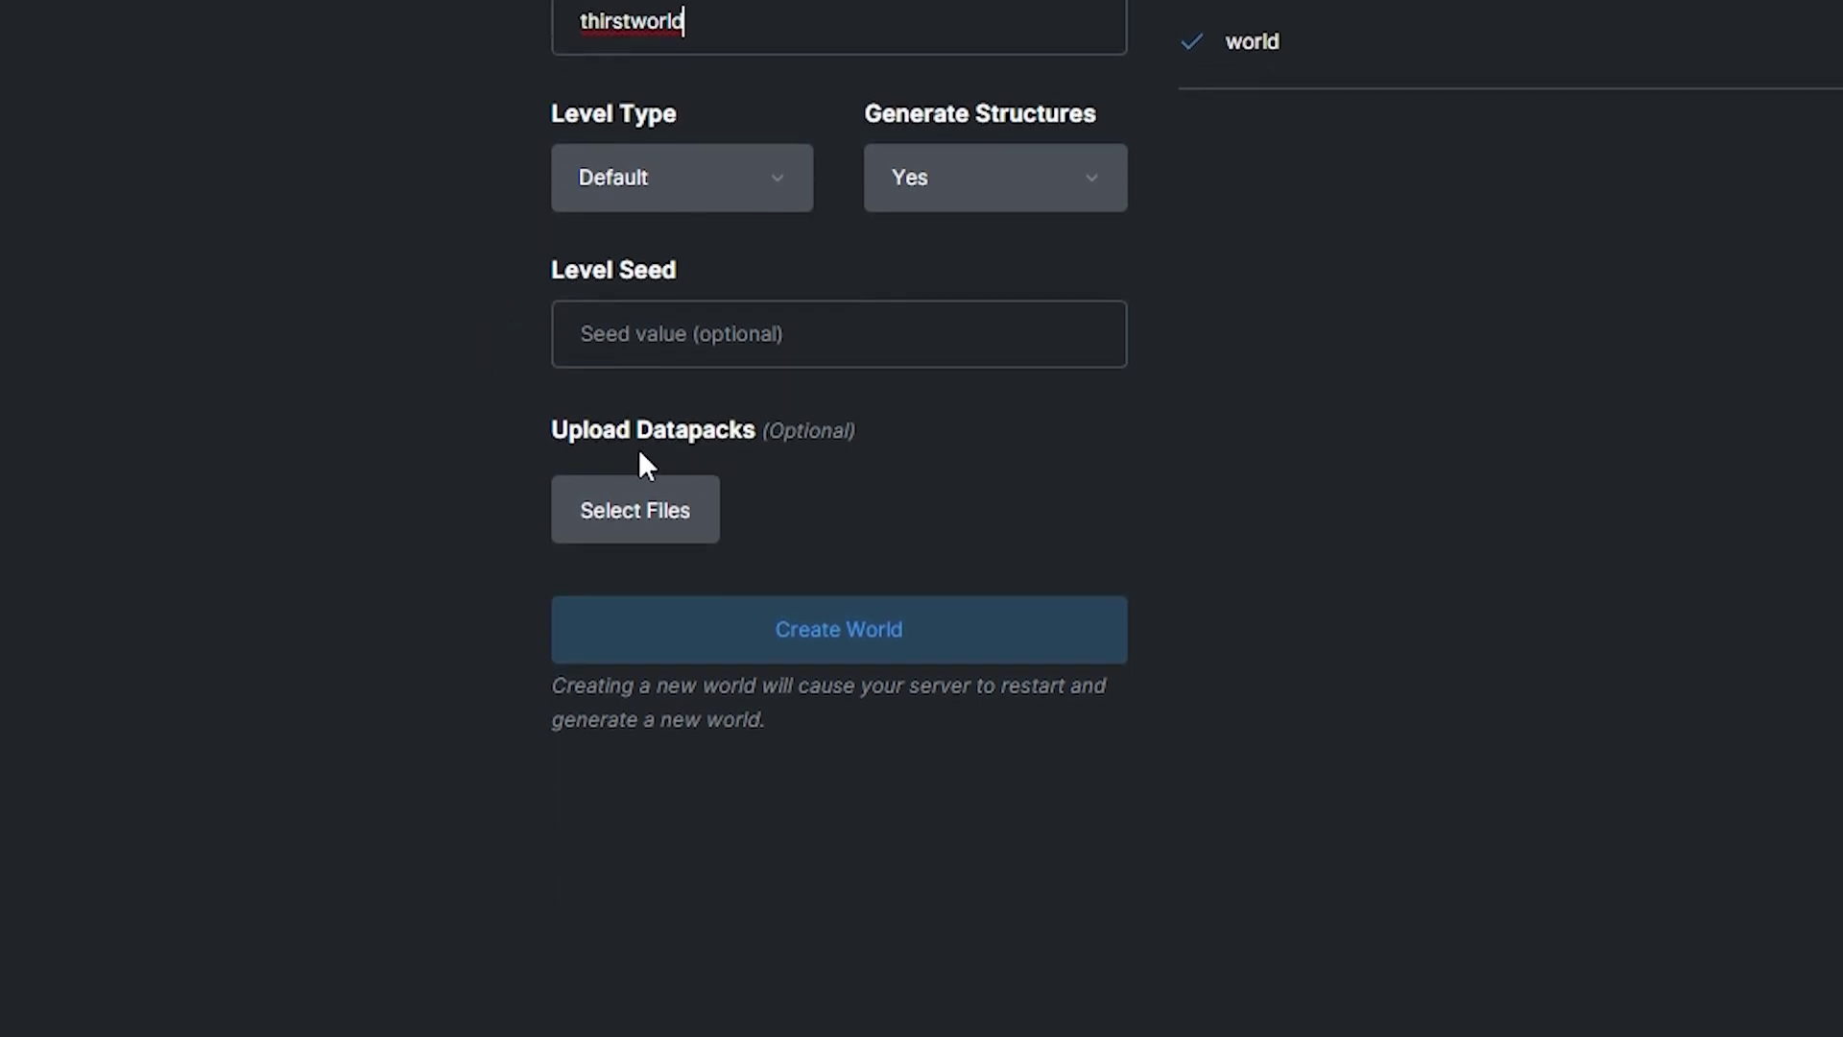
left_click(655, 517)
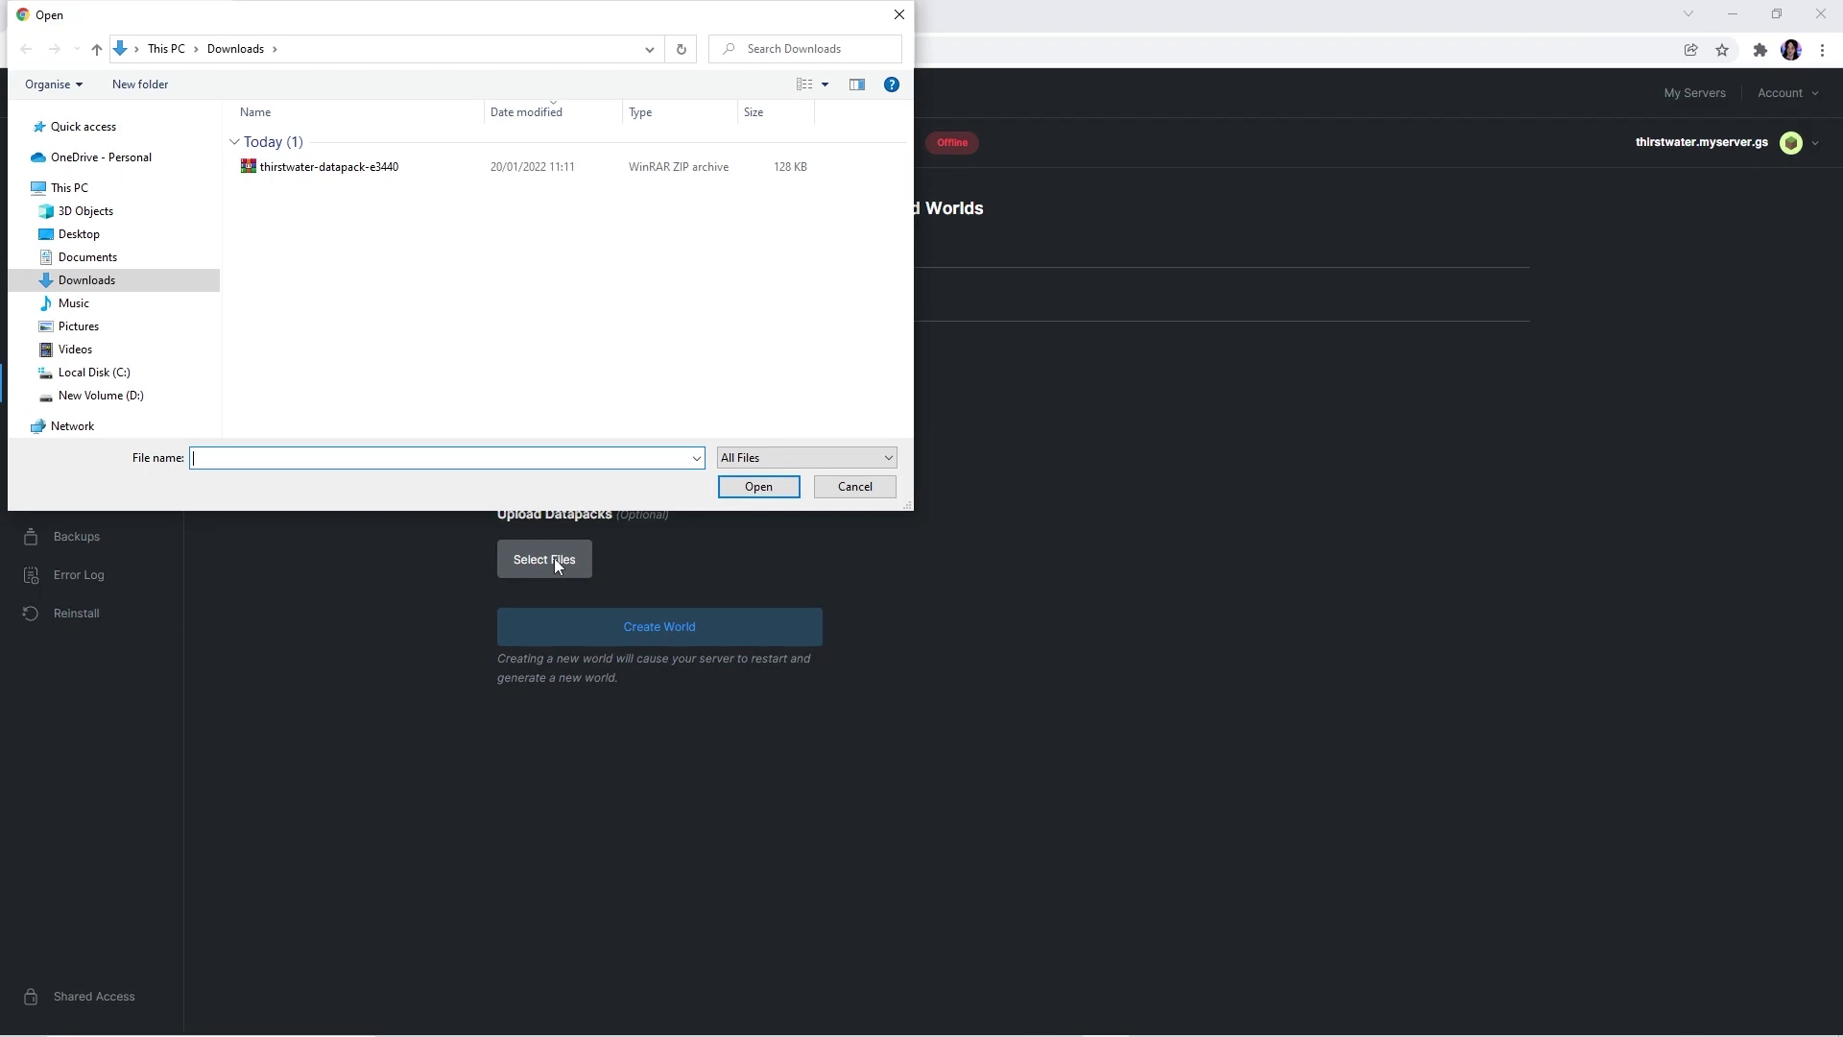
left_click(356, 169)
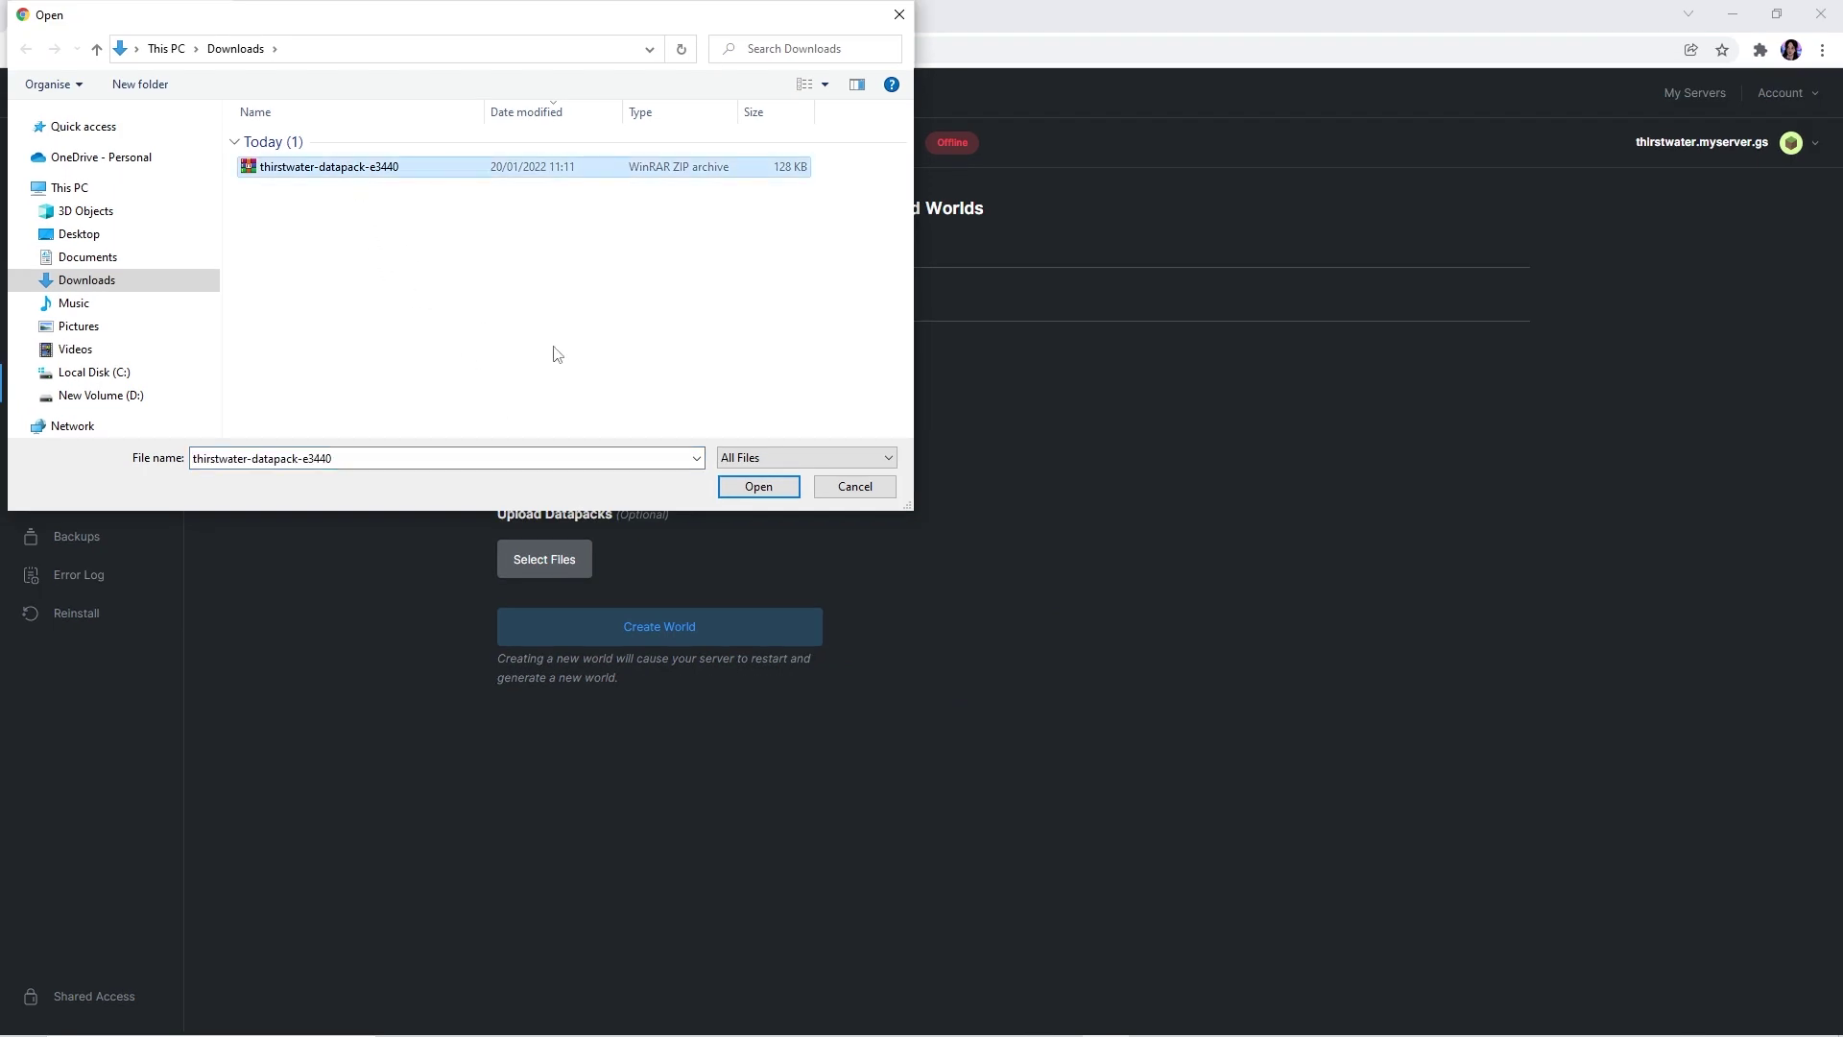
left_click(760, 487)
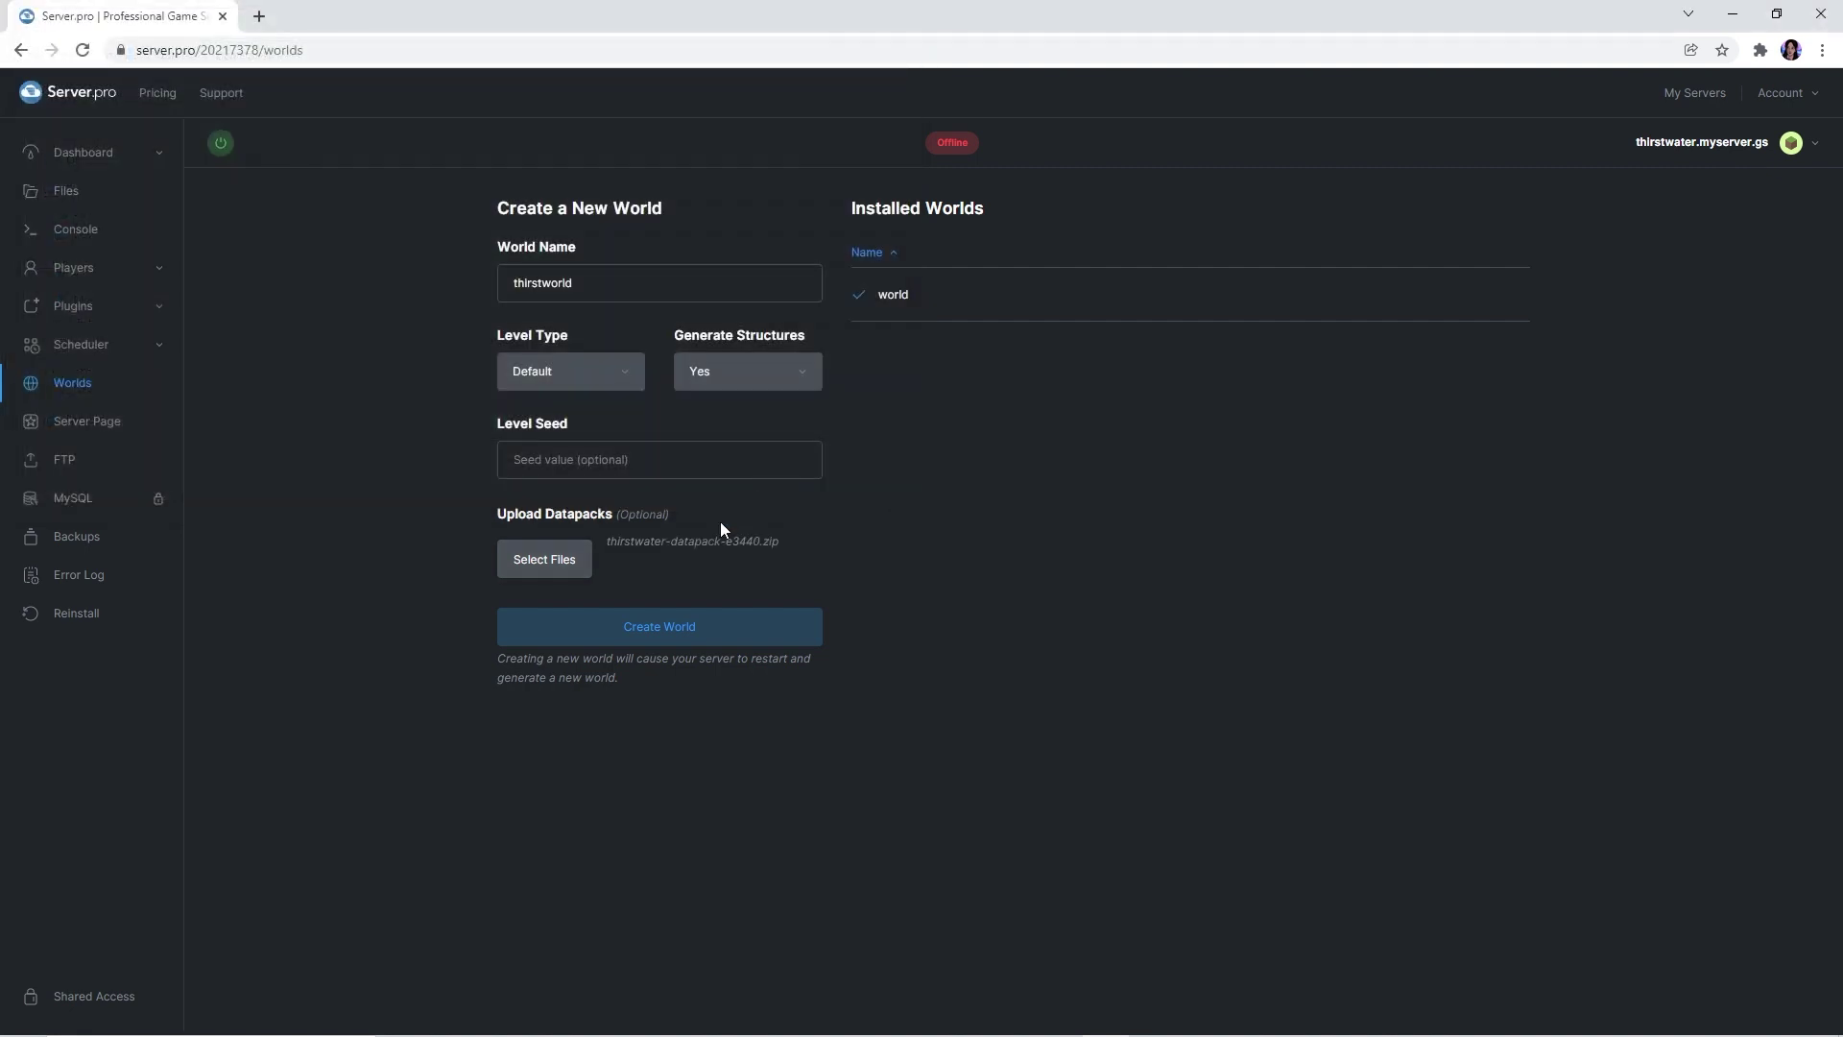
left_click(626, 629)
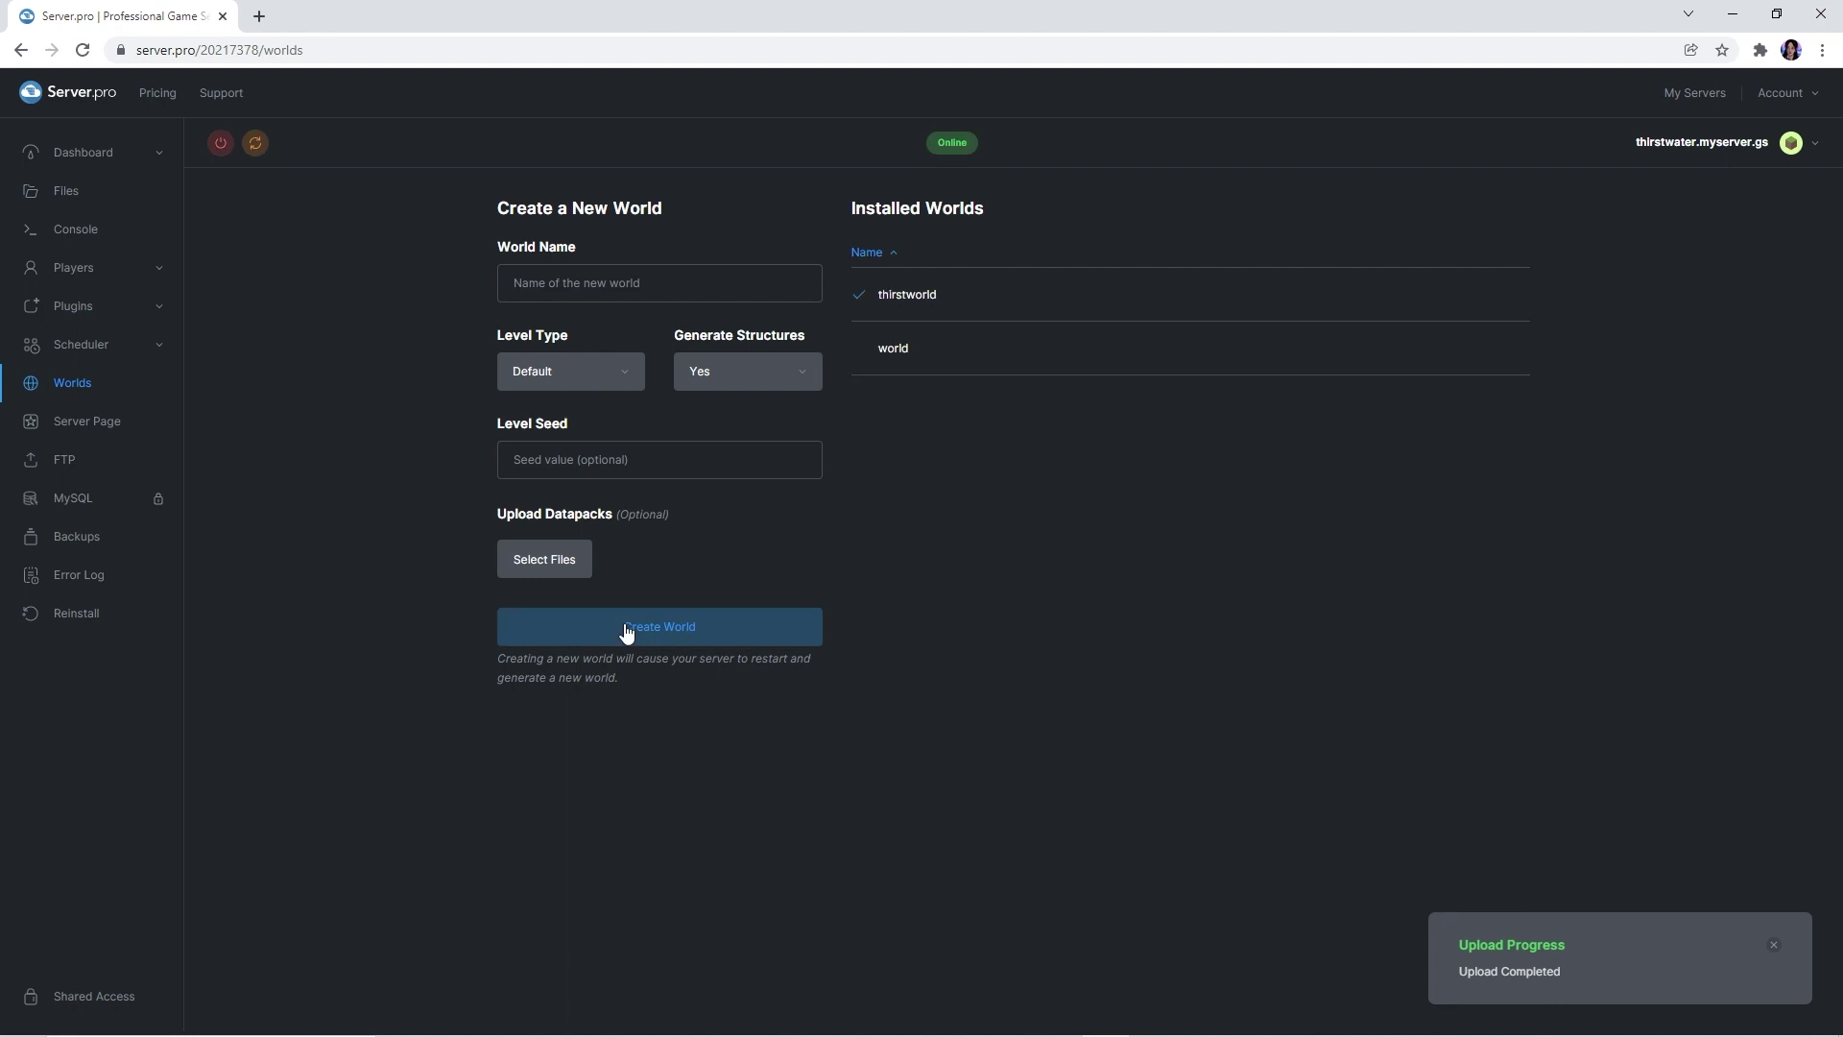
Browse to thirstworld/datapacks to confirm thirstwater-datapack-e3440.zip is present
left_click(39, 193)
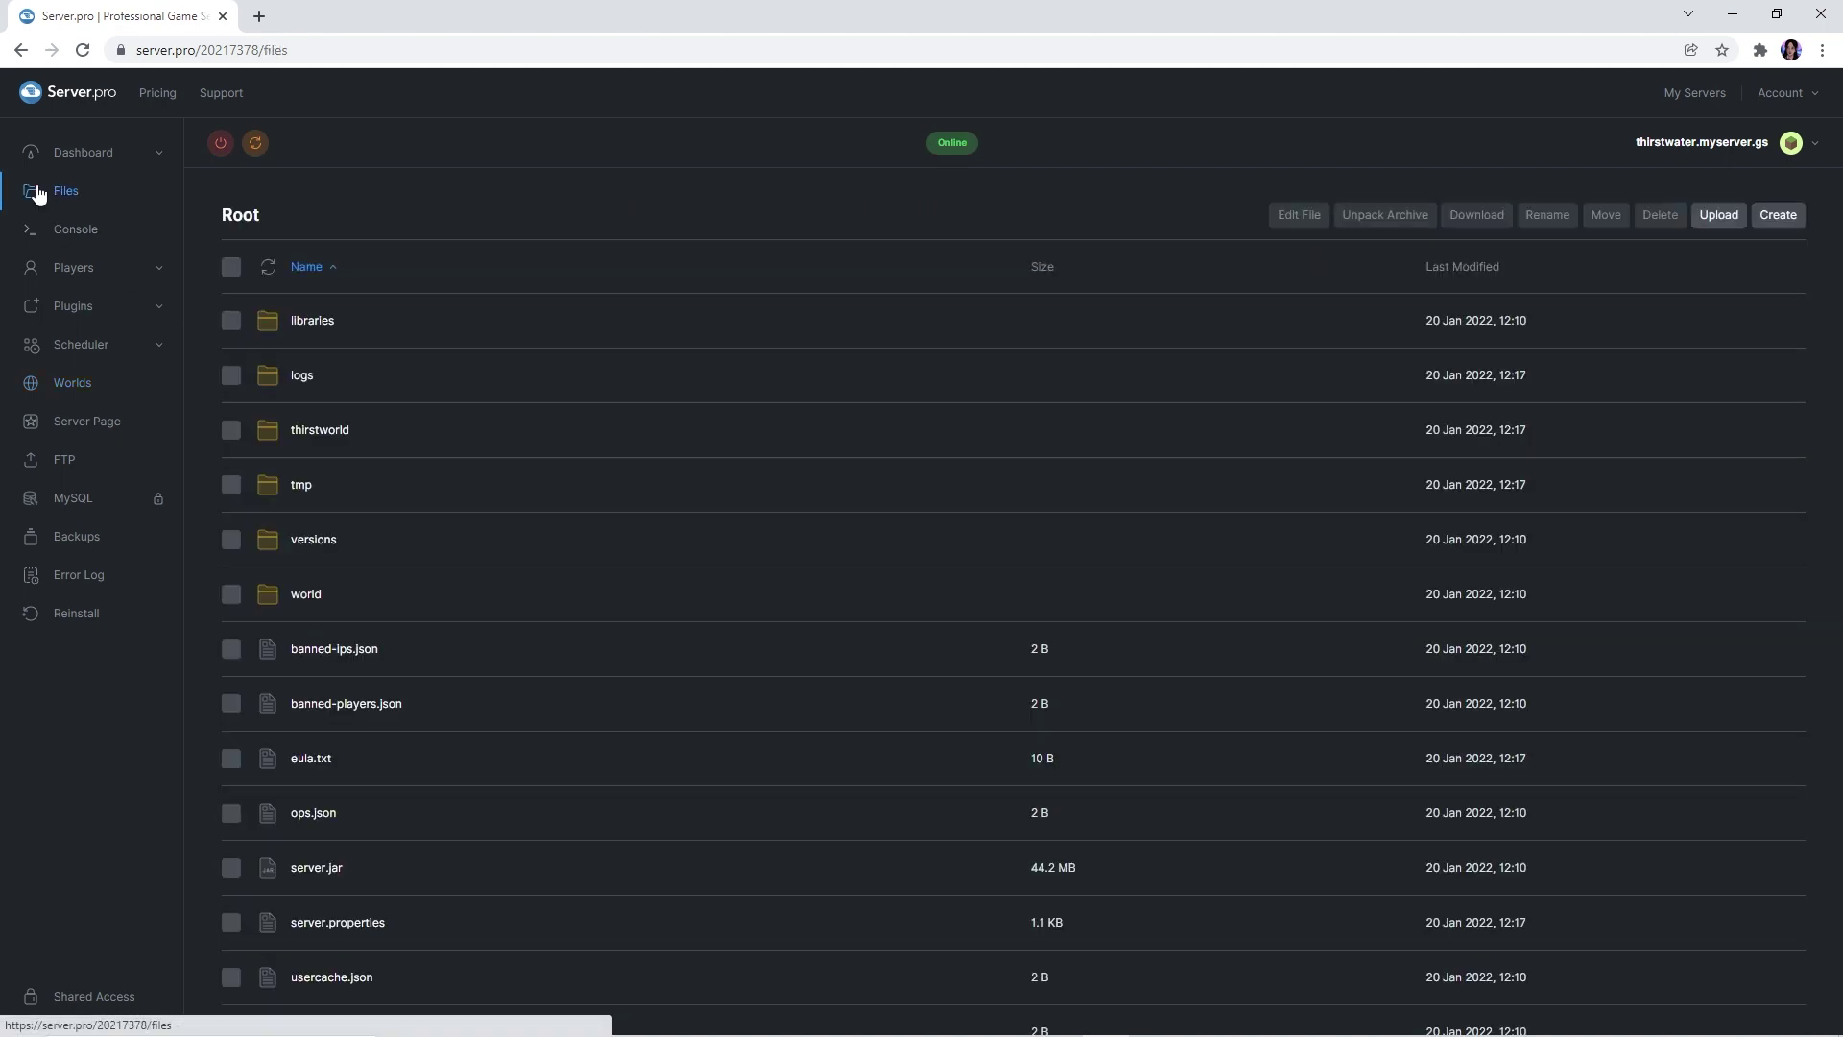
left_click(330, 433)
left_click(324, 325)
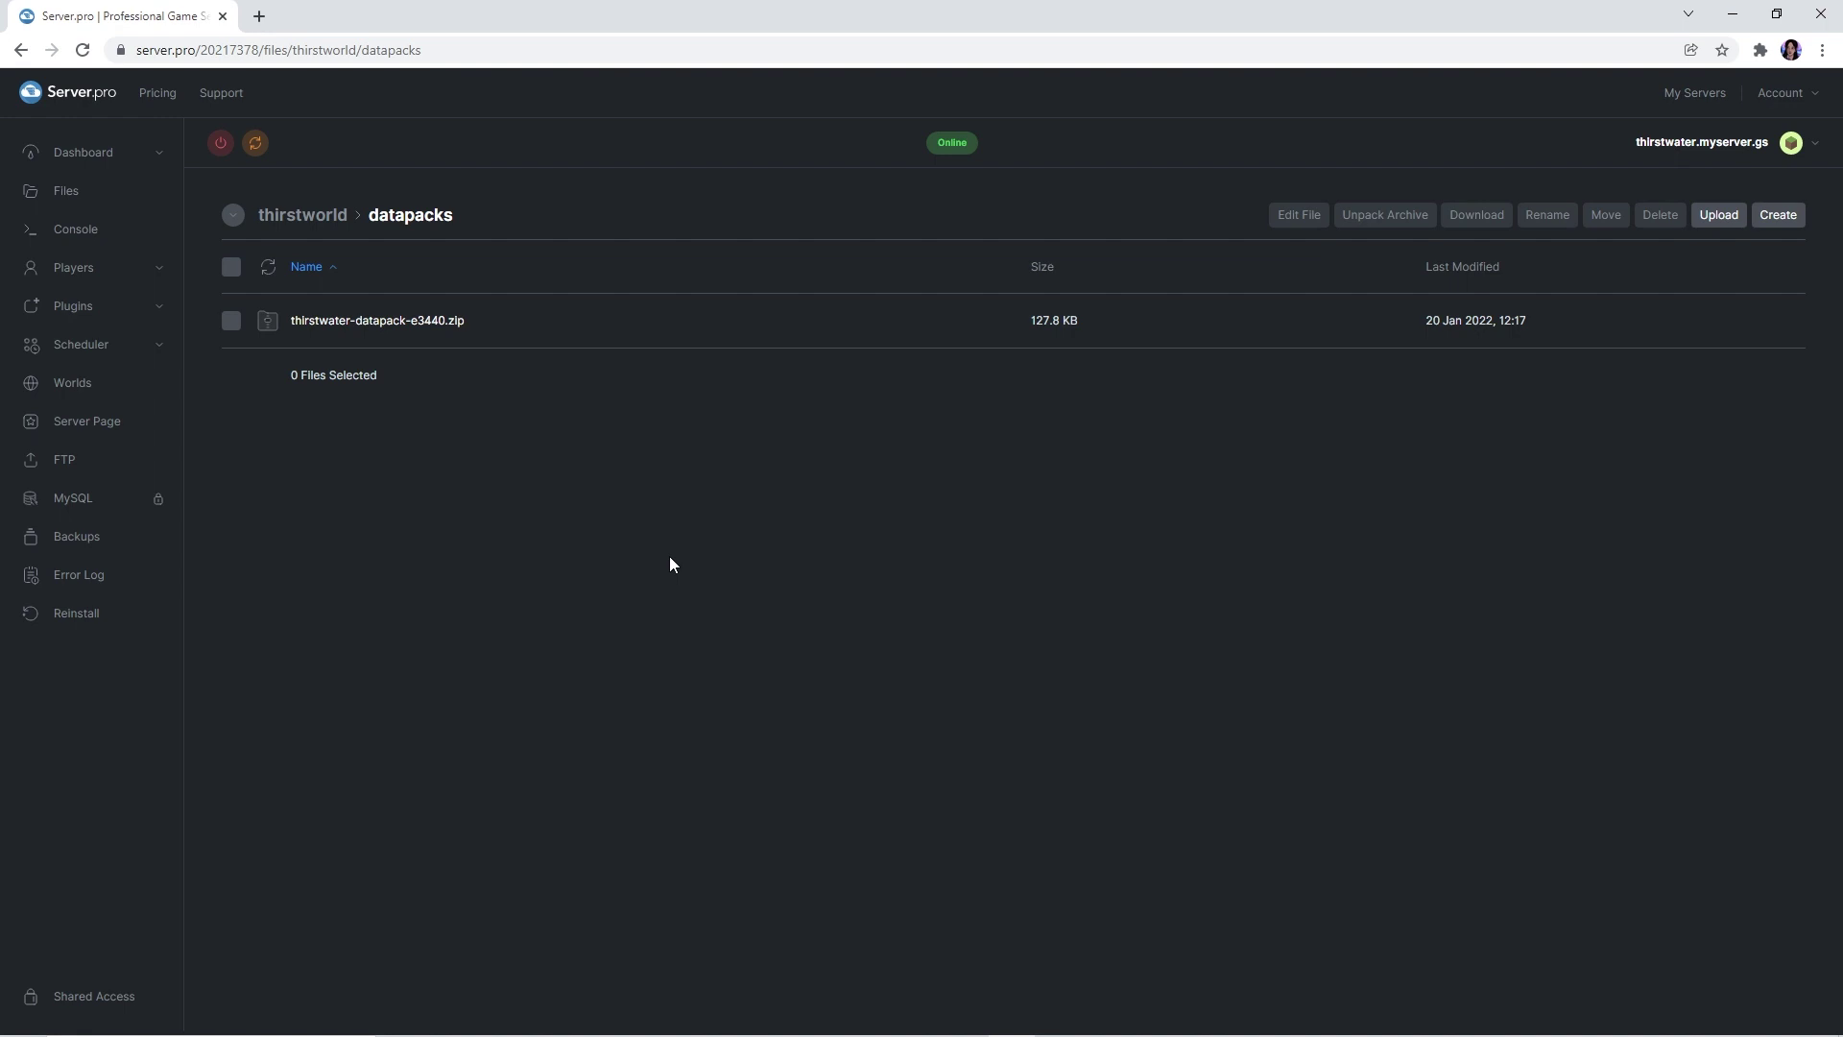
Paste the Dropbox resource pack URL after resource-pack= in server.properties
left_click(88, 193)
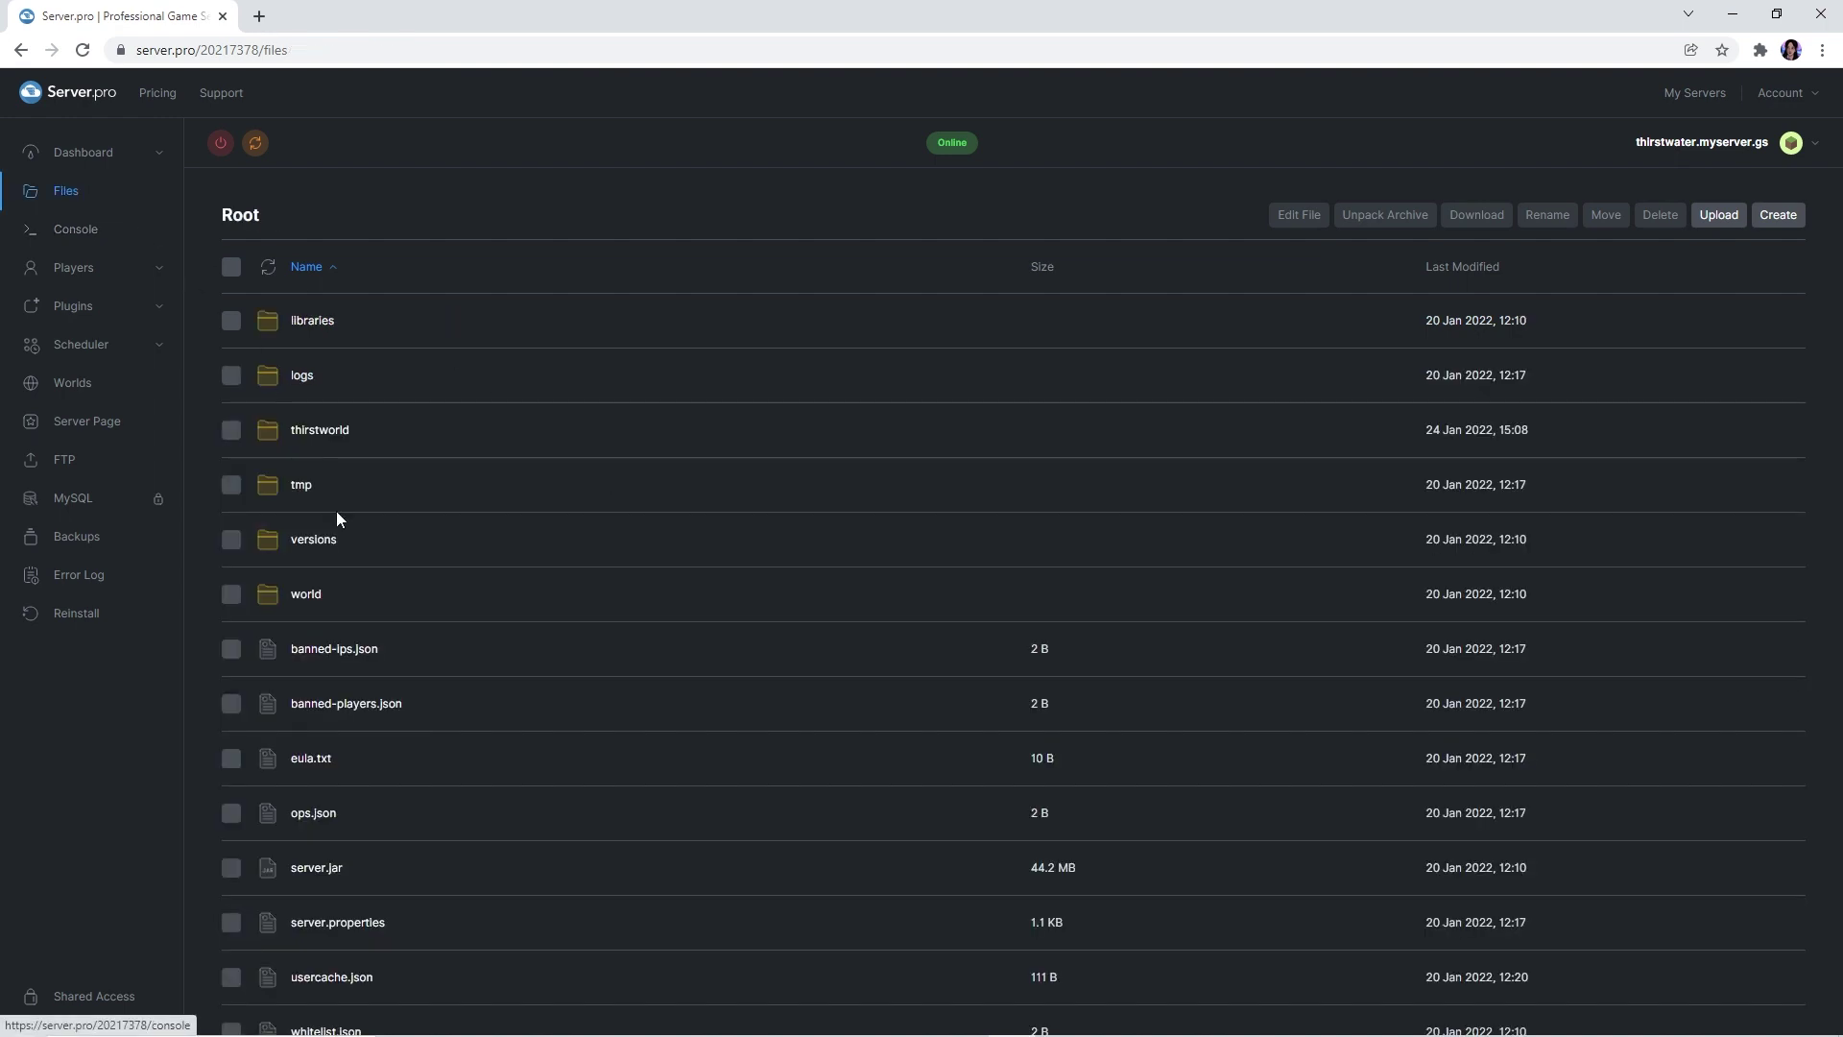
left_click(342, 922)
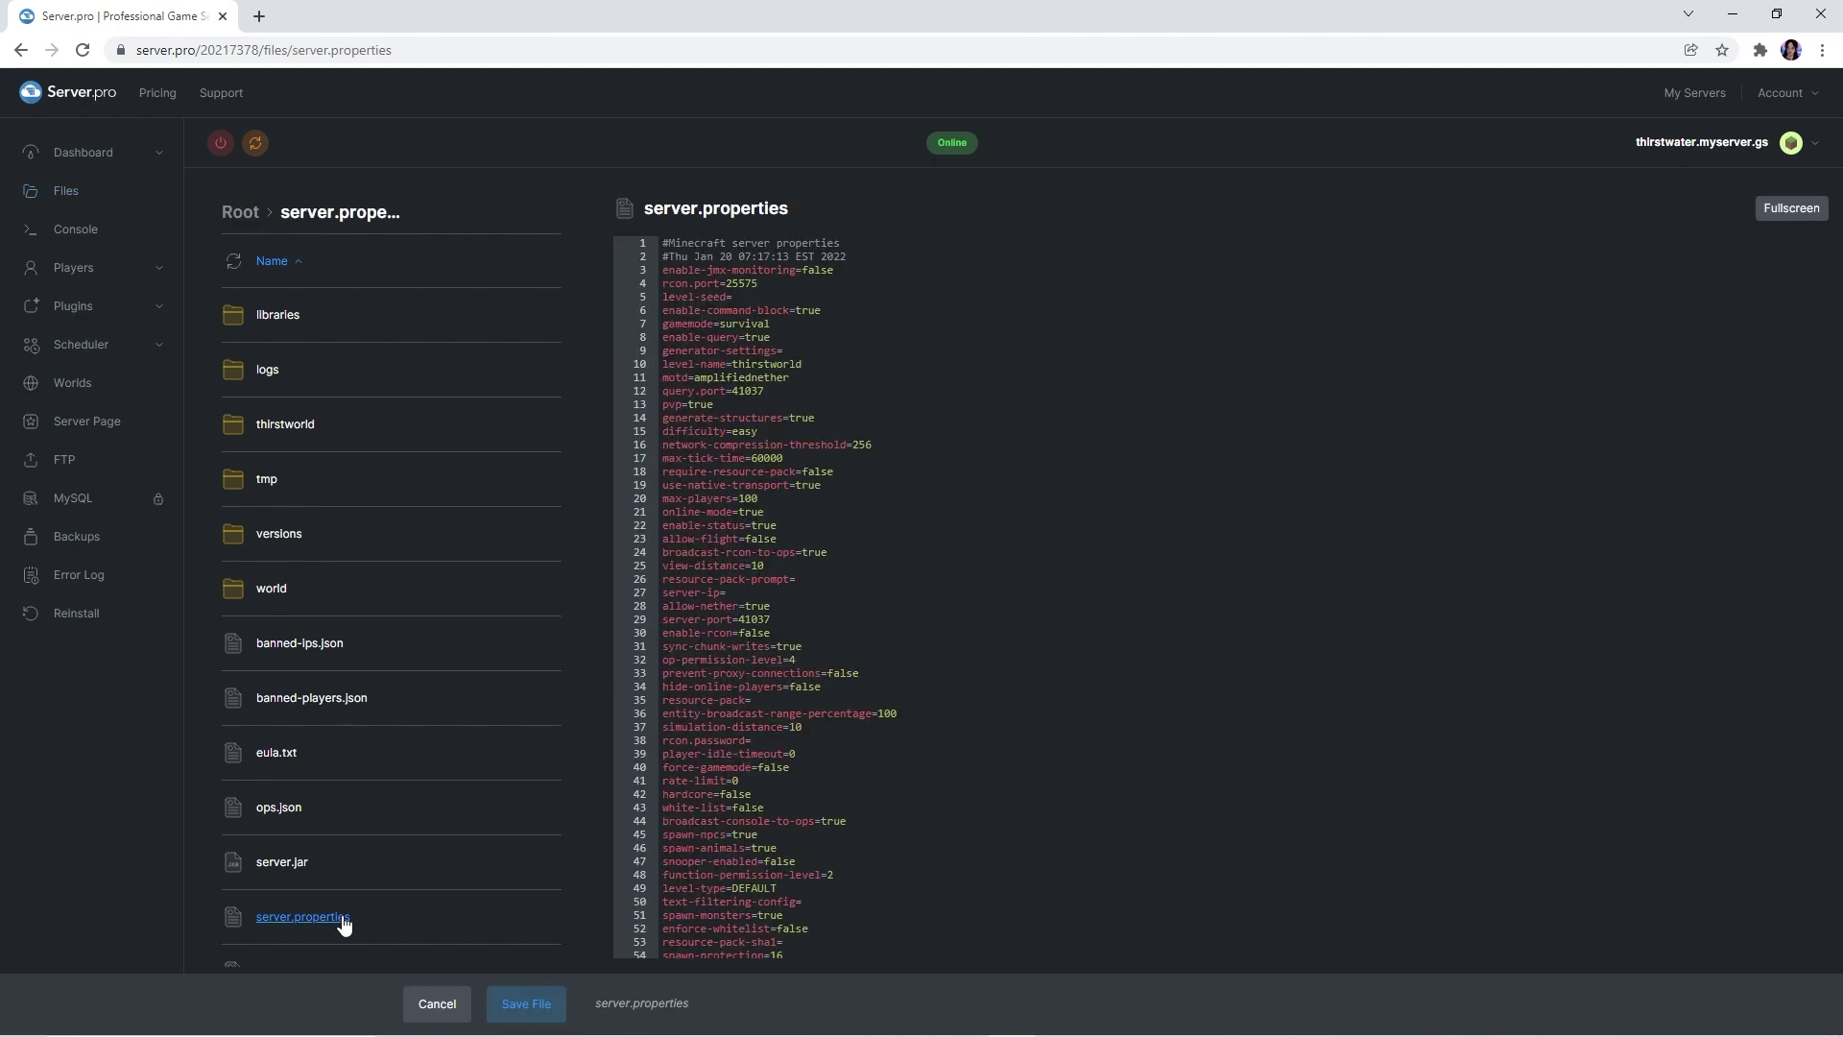
left_click(768, 699)
right_click(768, 699)
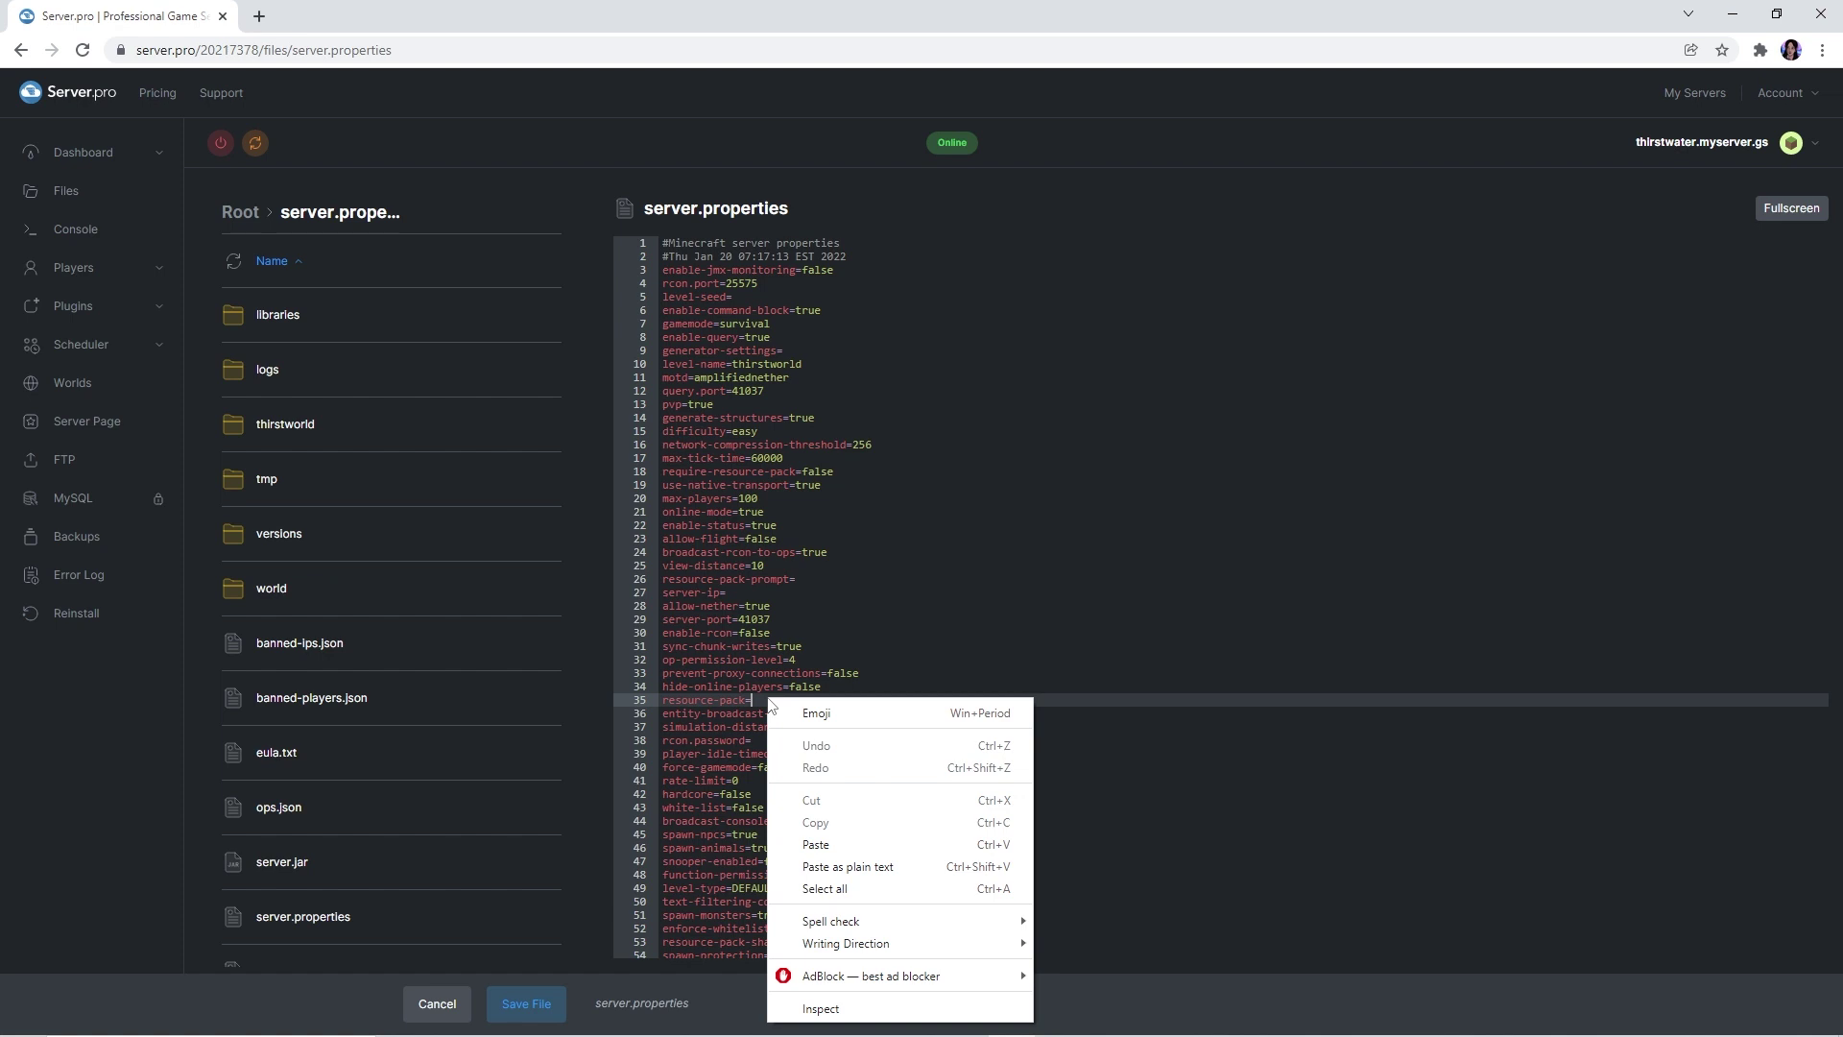
left_click(806, 841)
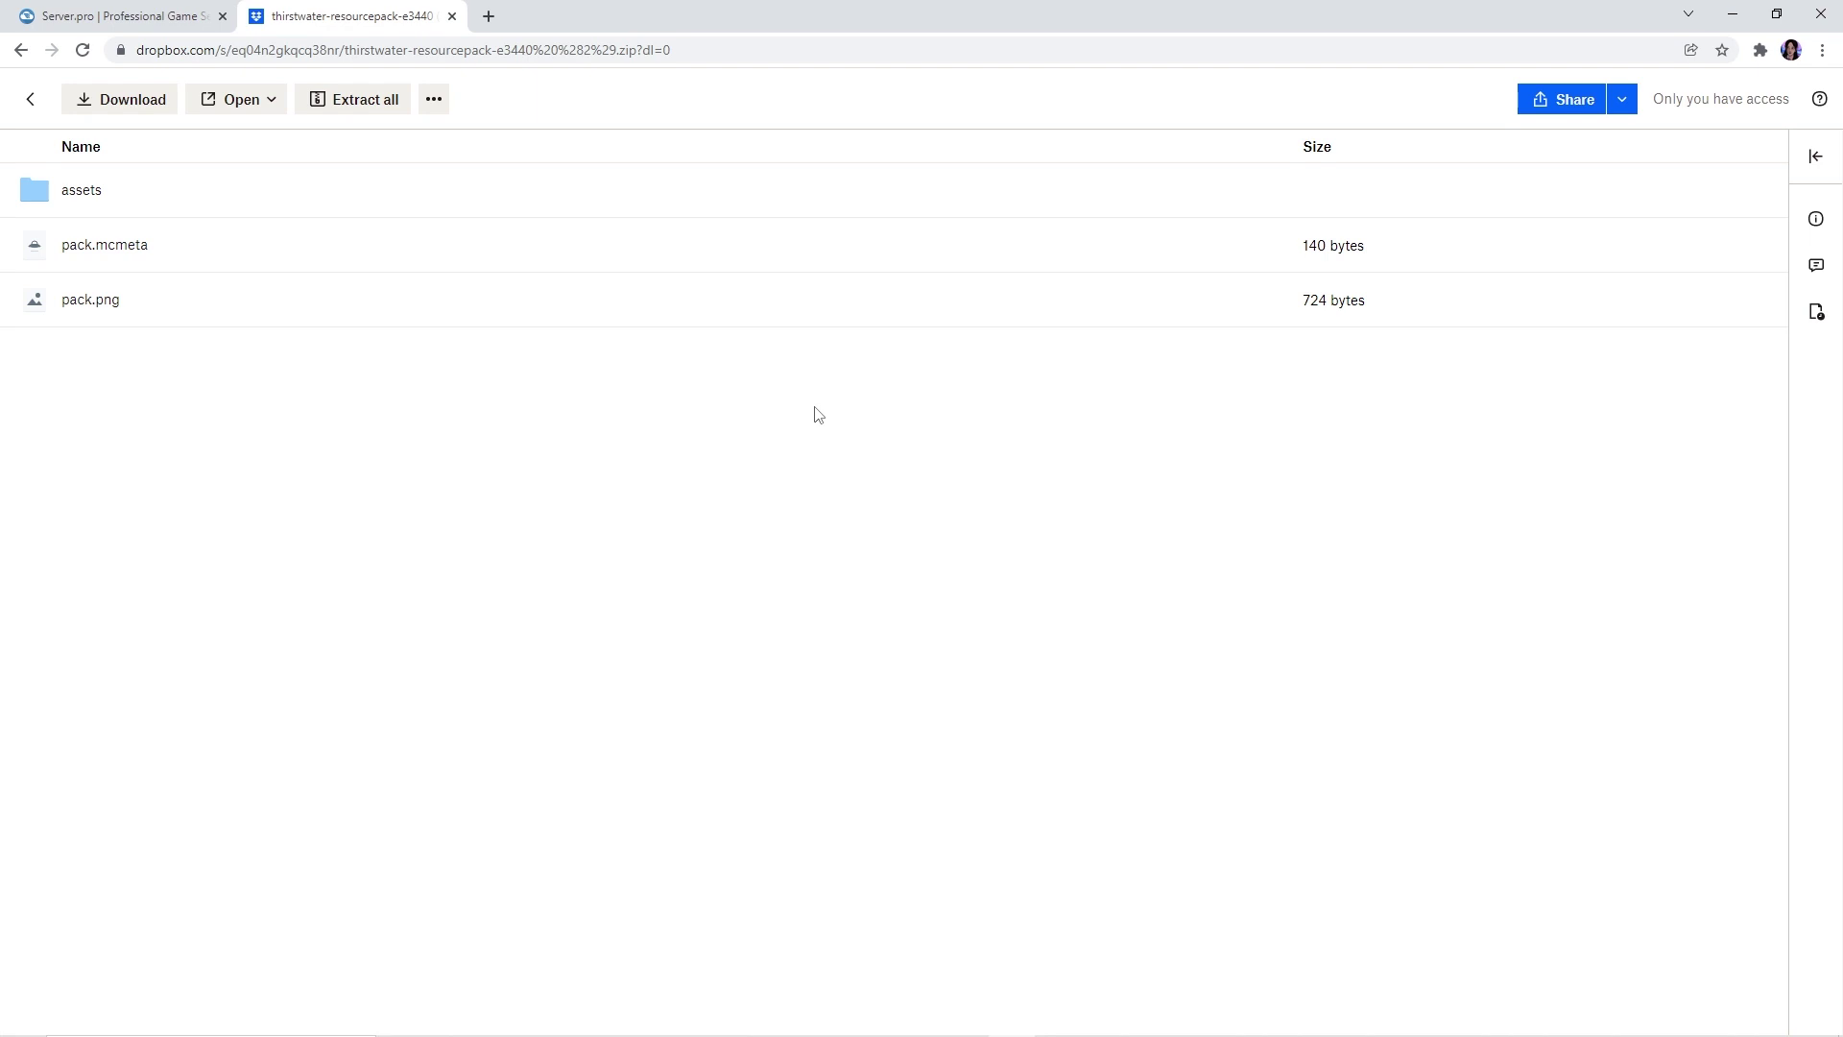
Save server.properties, restart the server and view its details
key("ctrl+w")
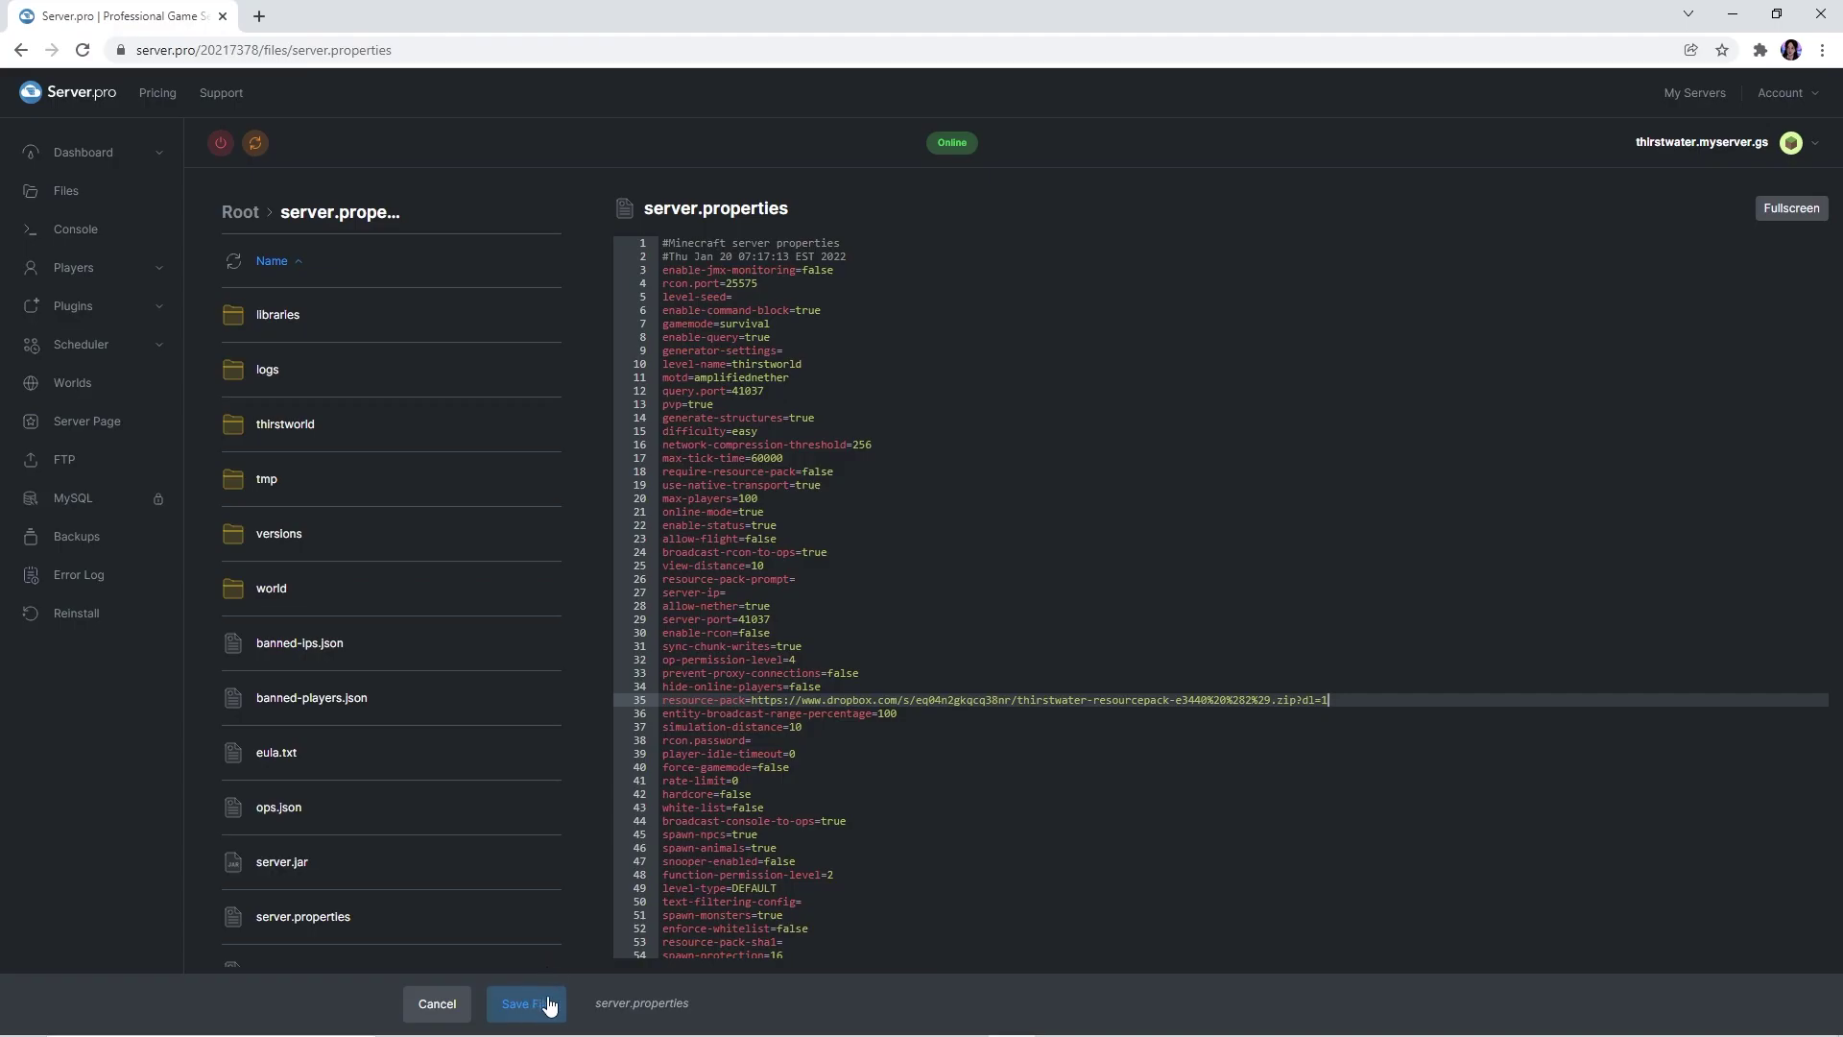
left_click(539, 1003)
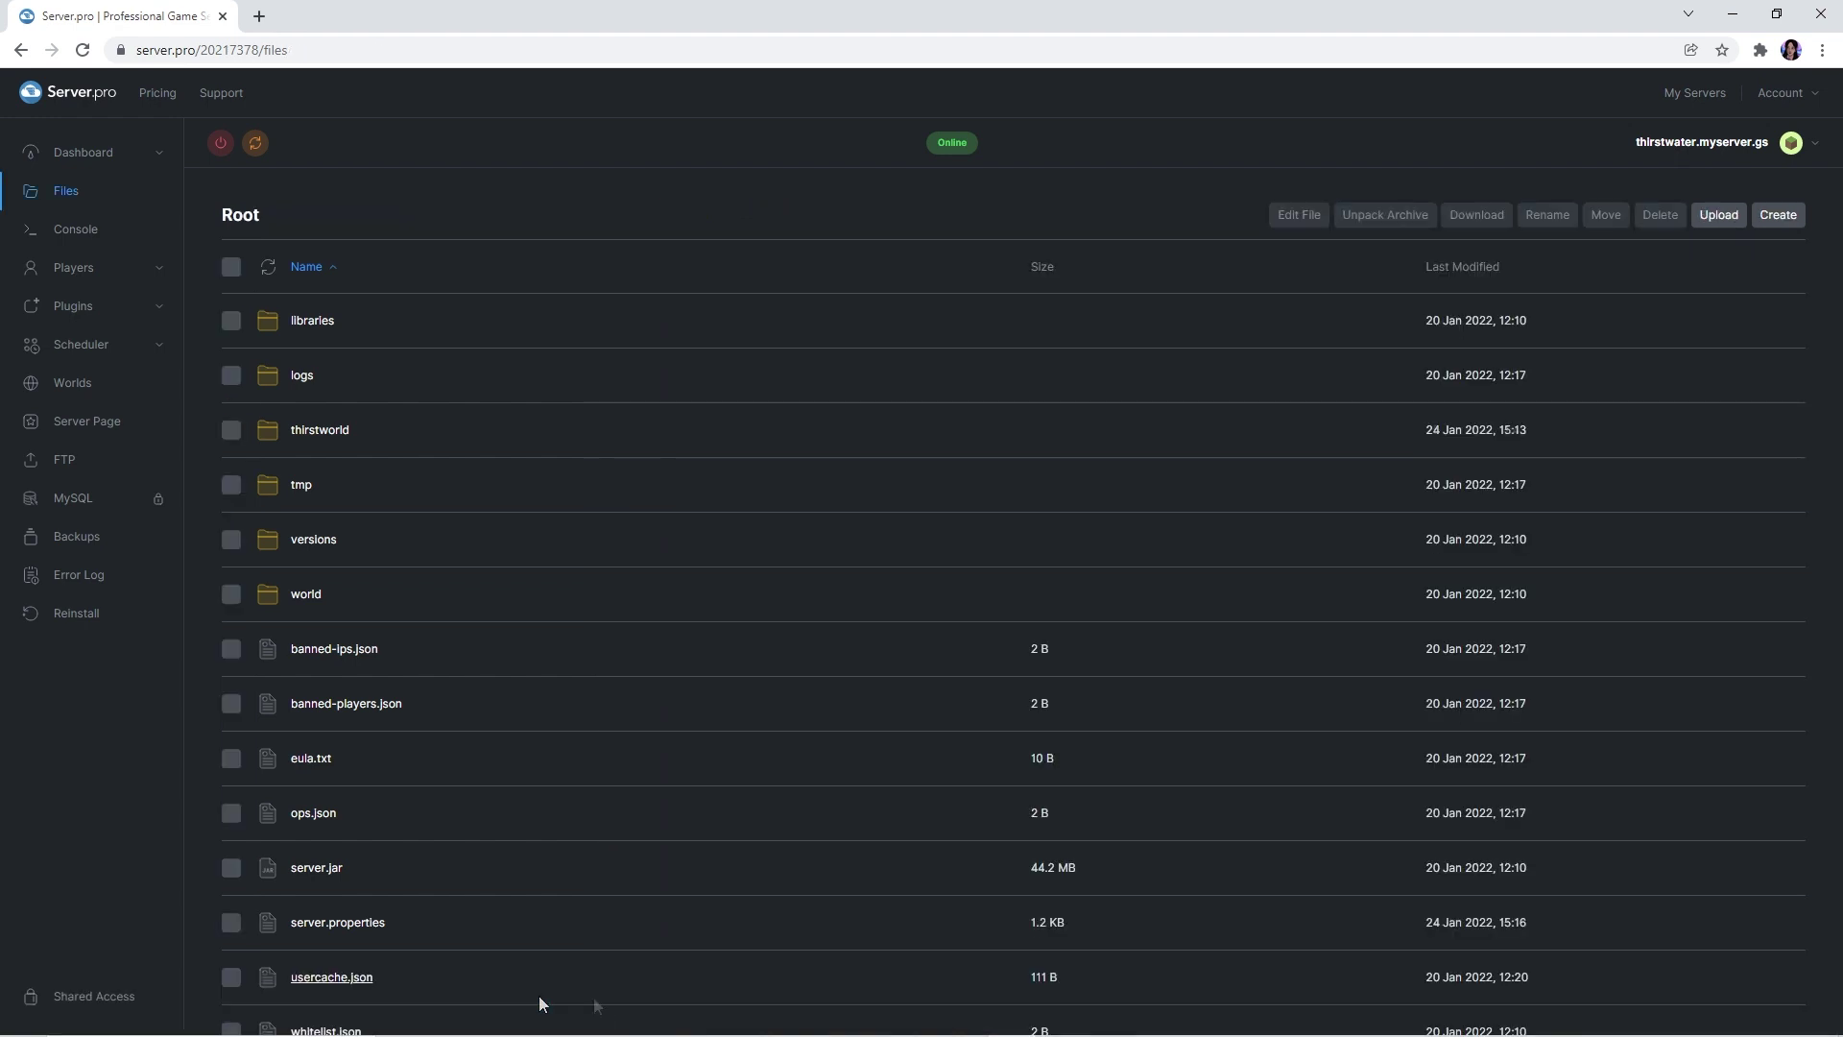
left_click(255, 143)
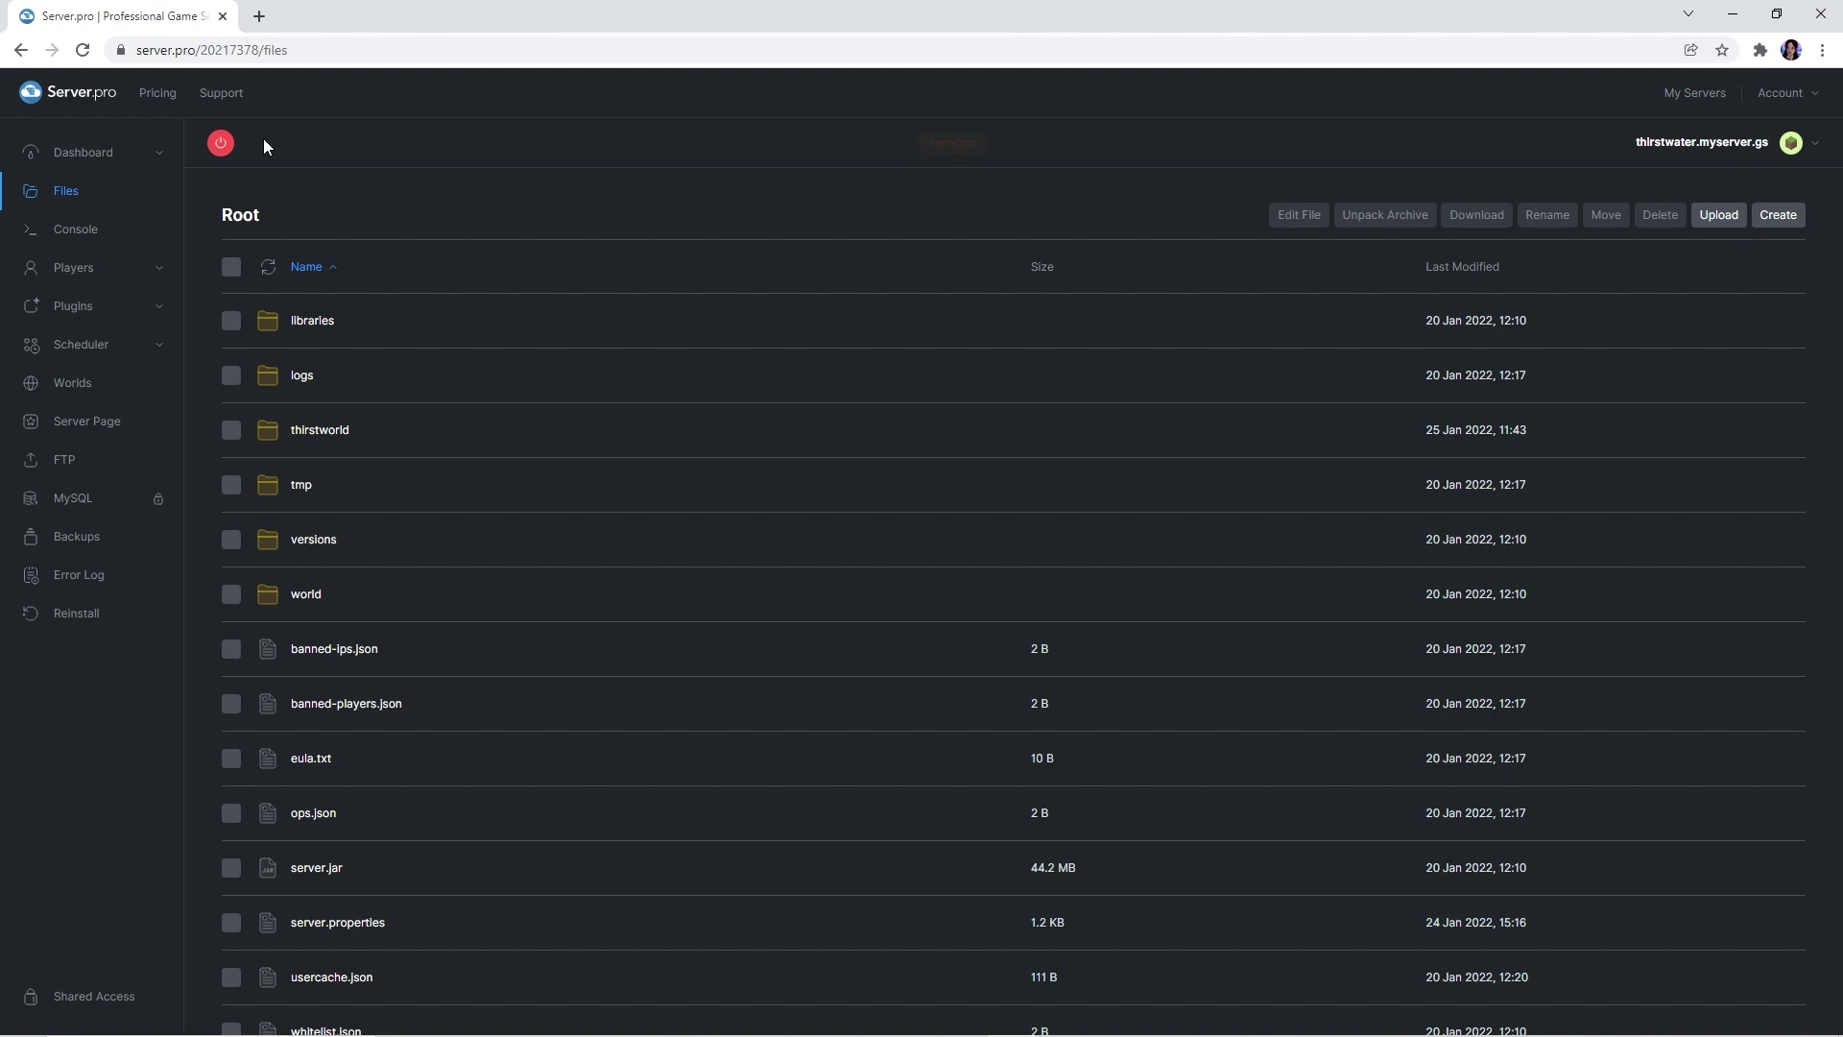
left_click(103, 164)
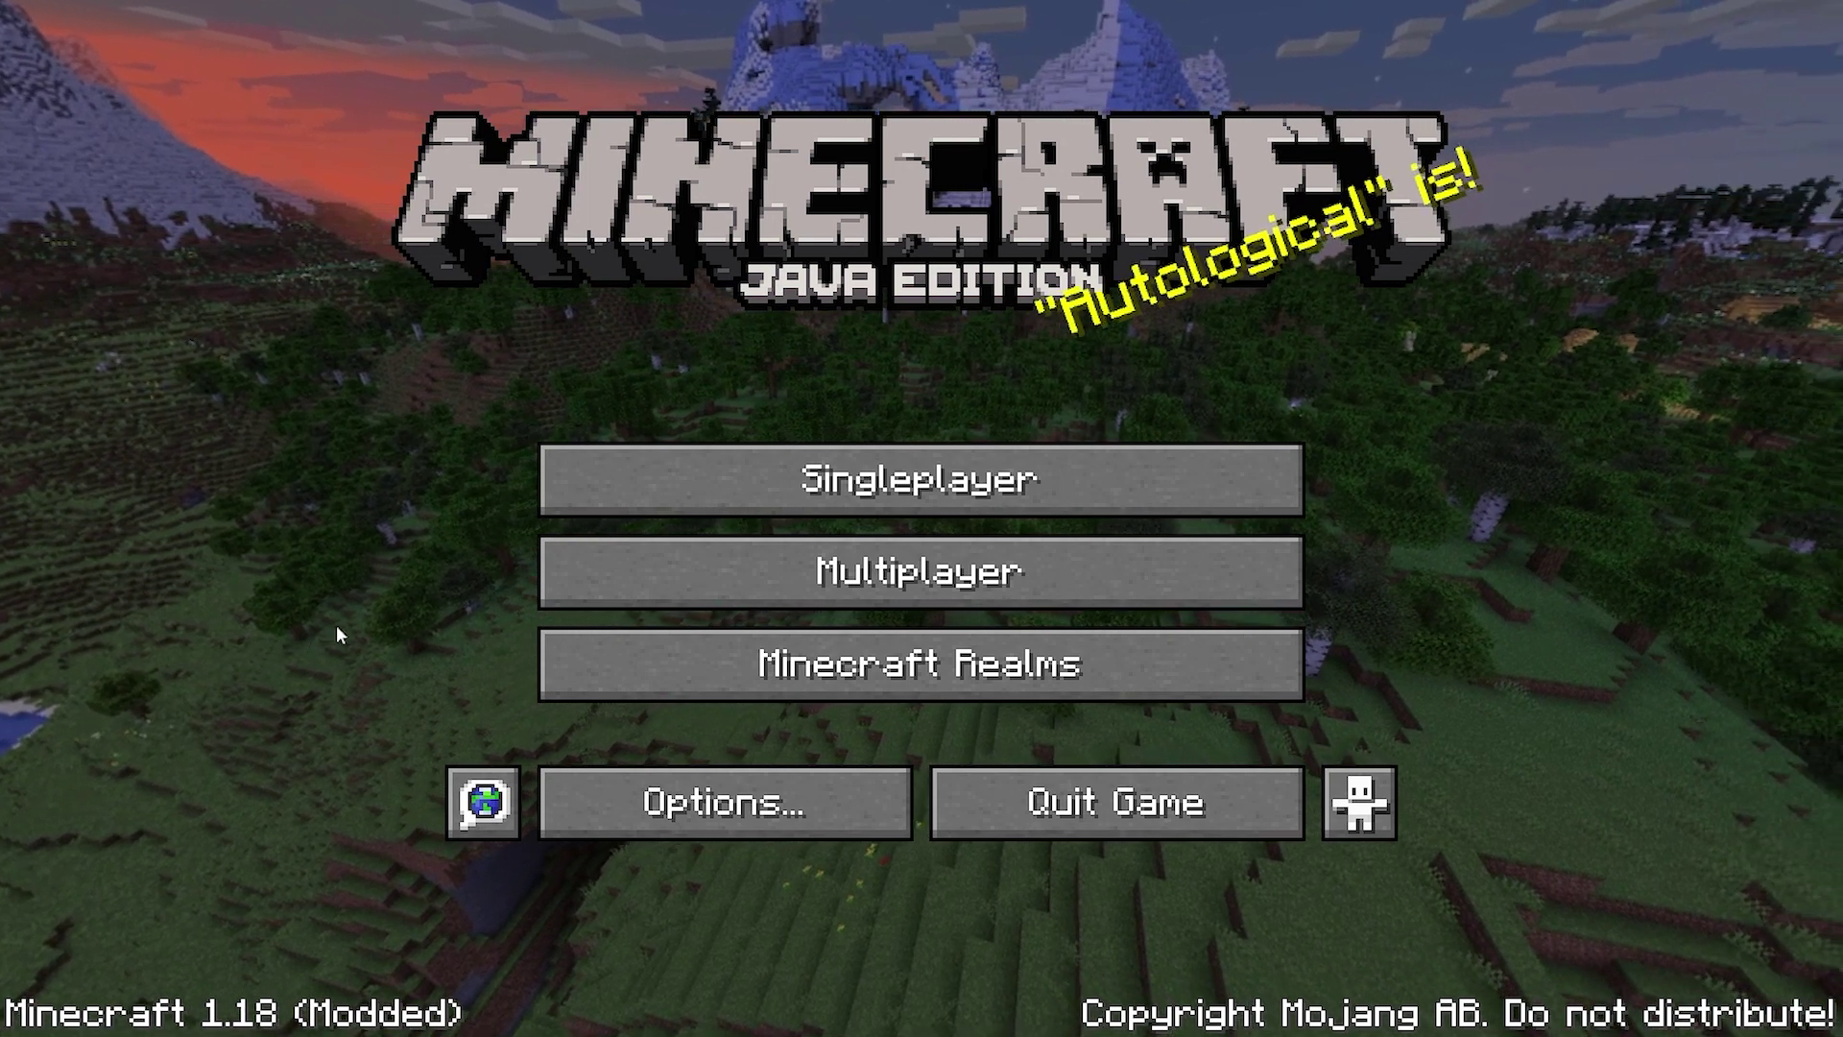
Add a multiplayer server entry with the address thirstwater.myserver.gs pasted in
left_click(685, 577)
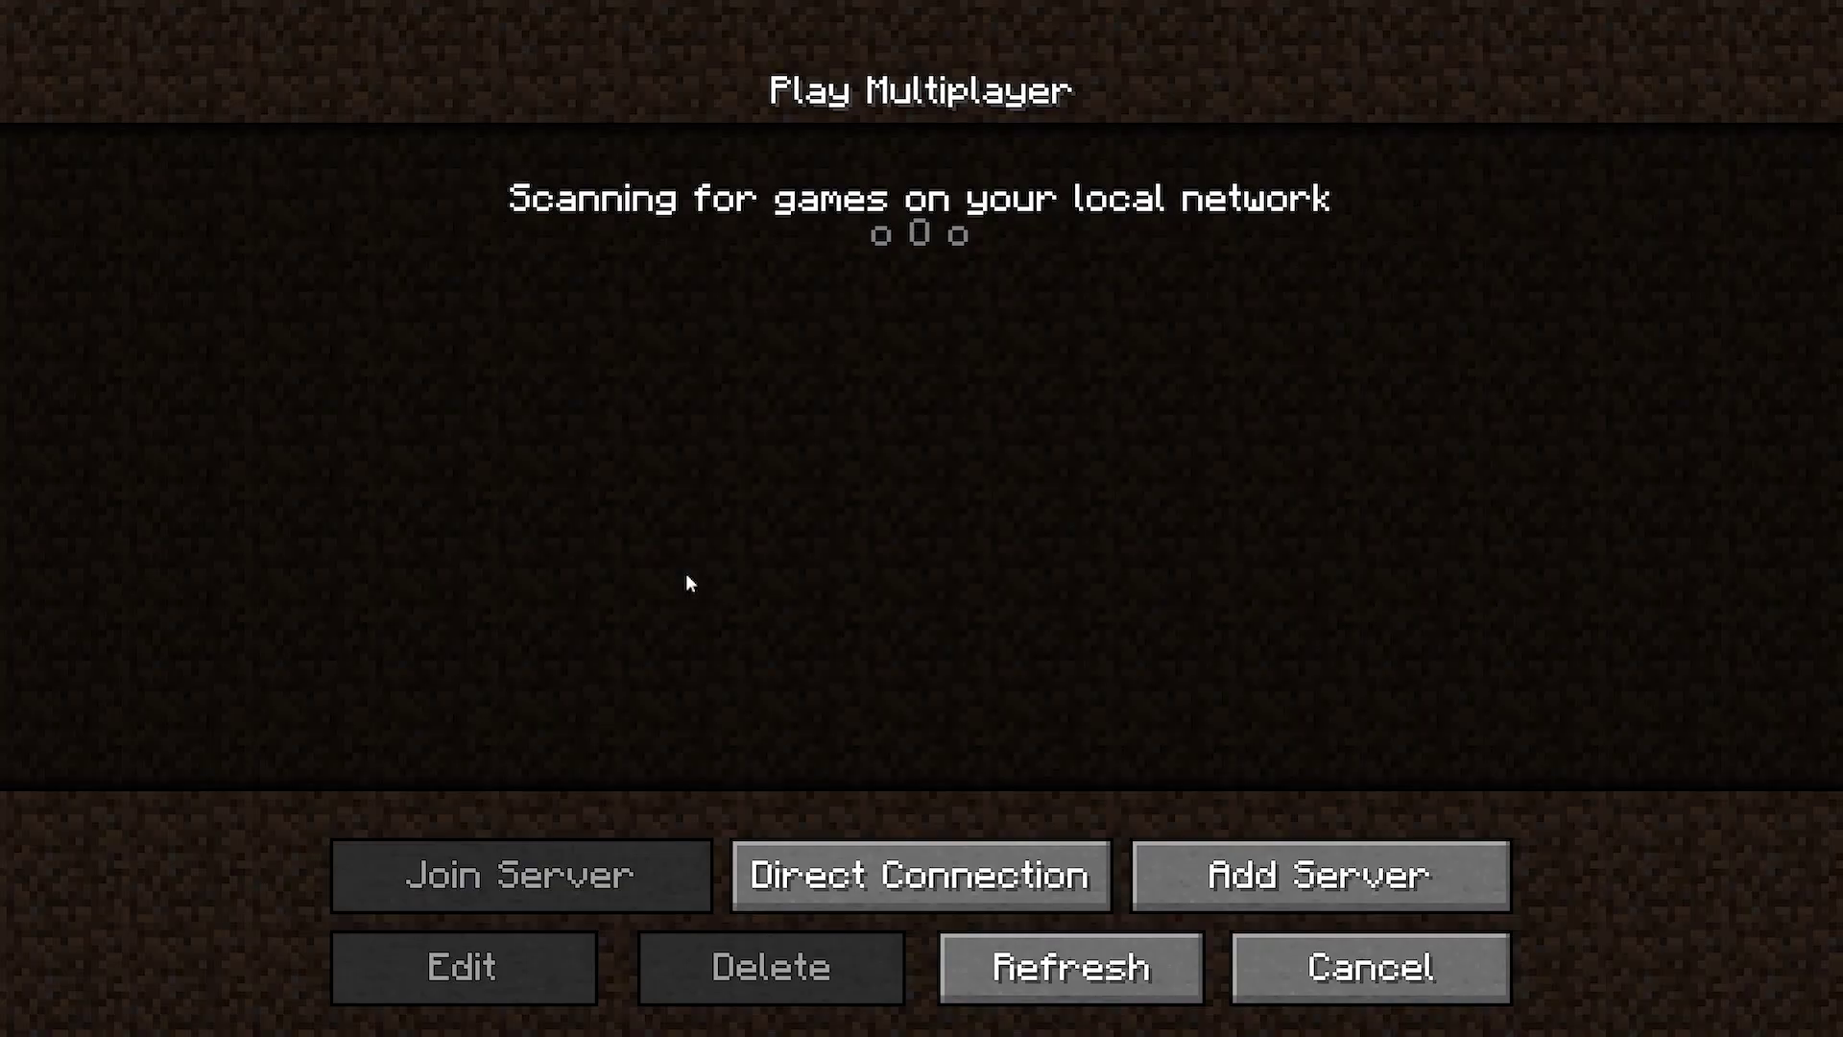
left_click(1196, 866)
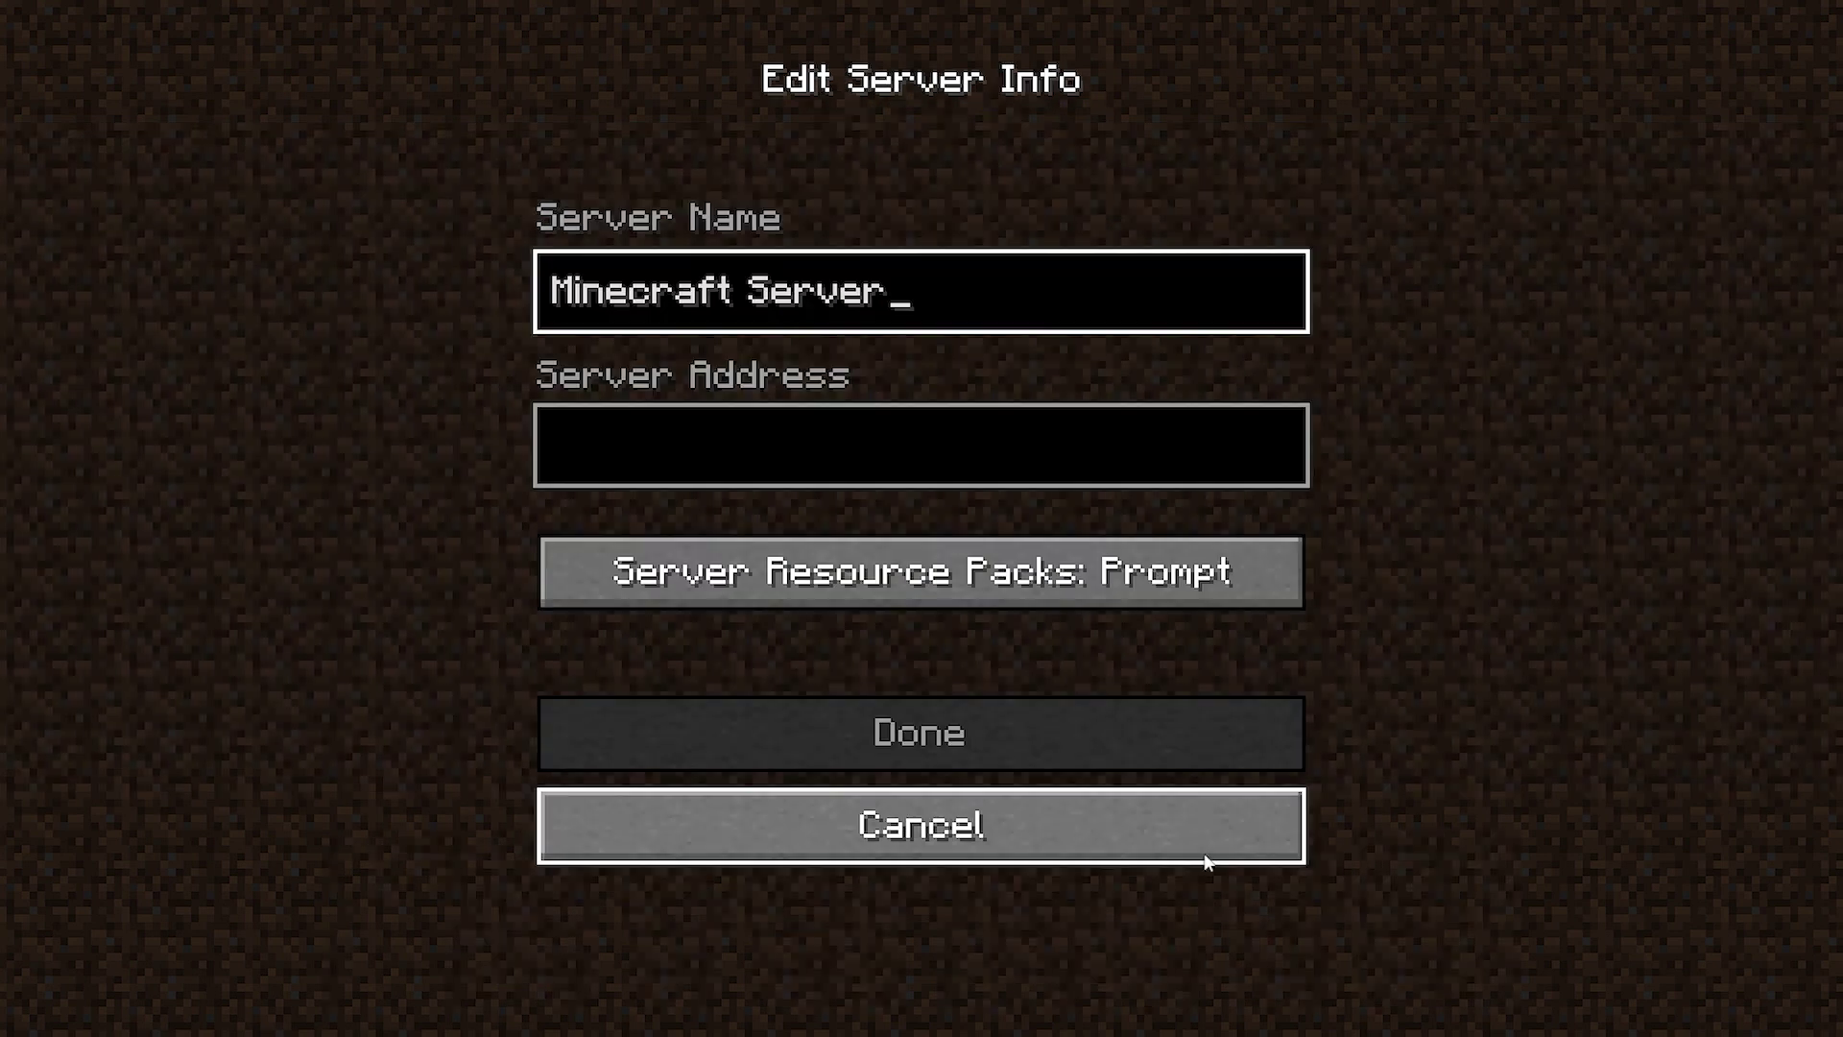
left_click(765, 456)
type("thirstwater.myserver.gs")
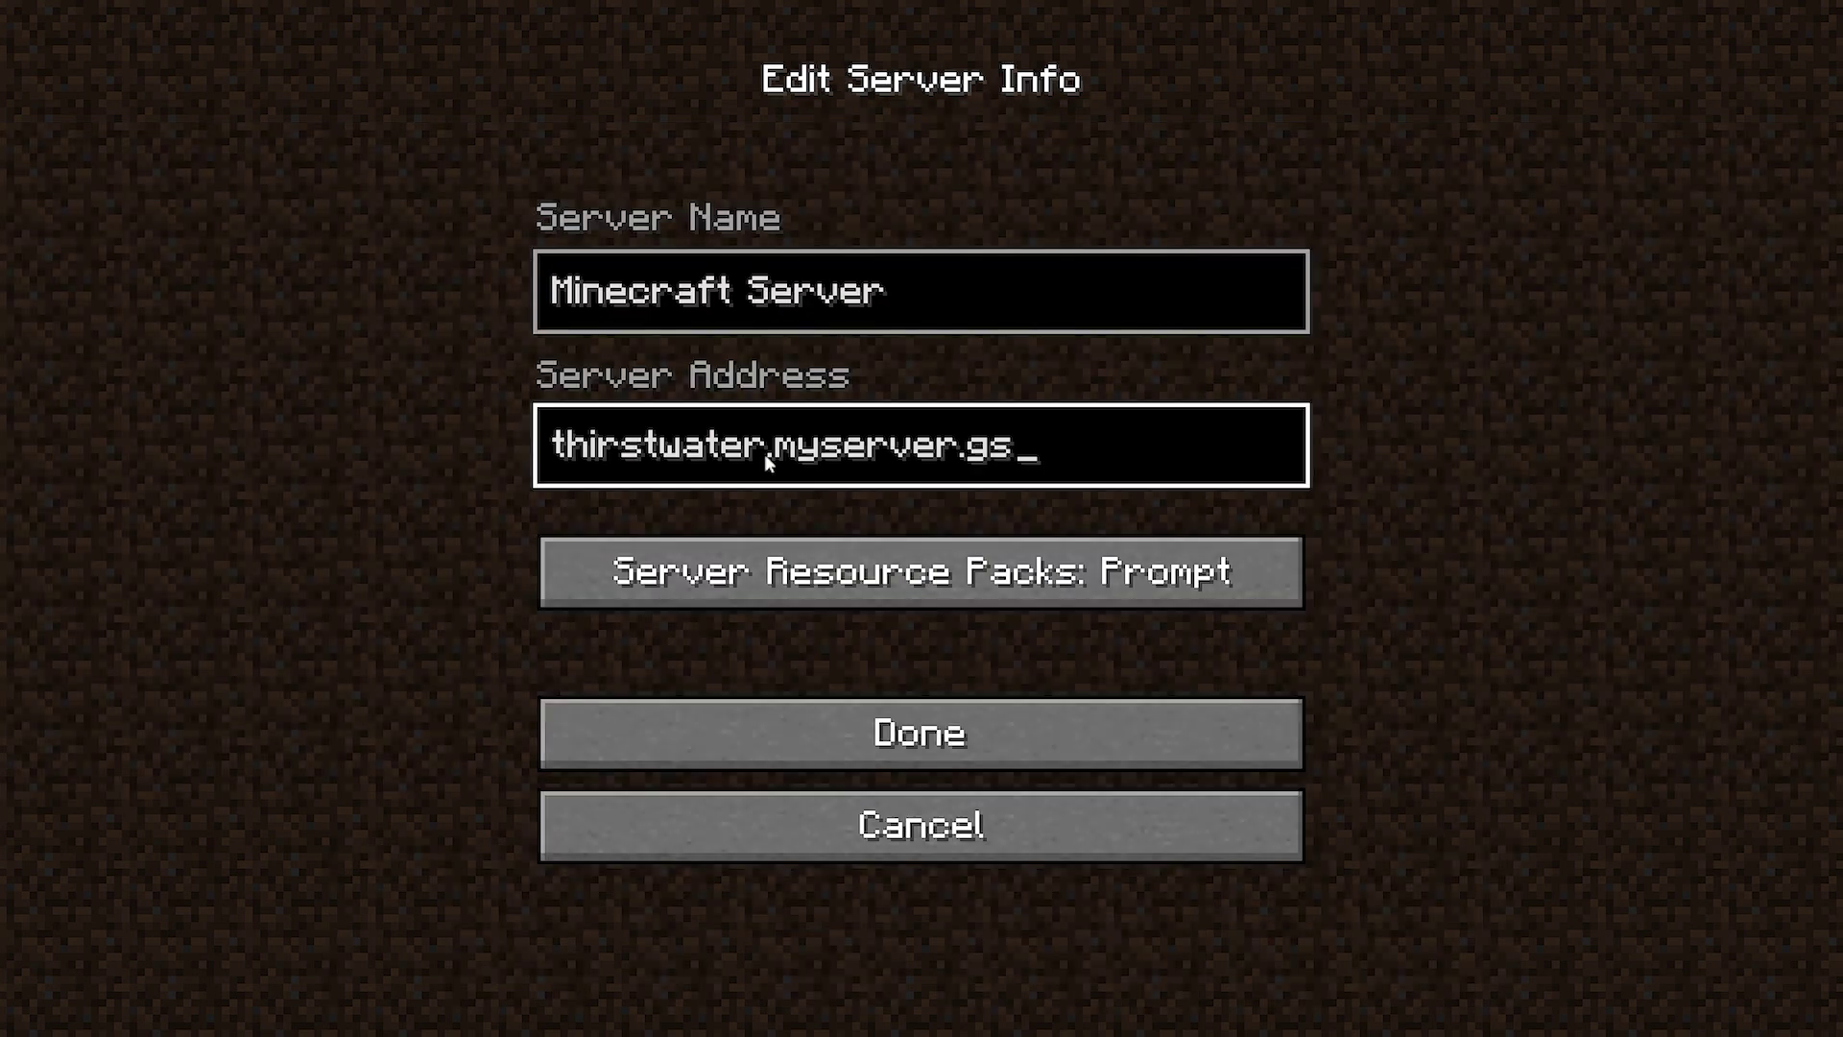